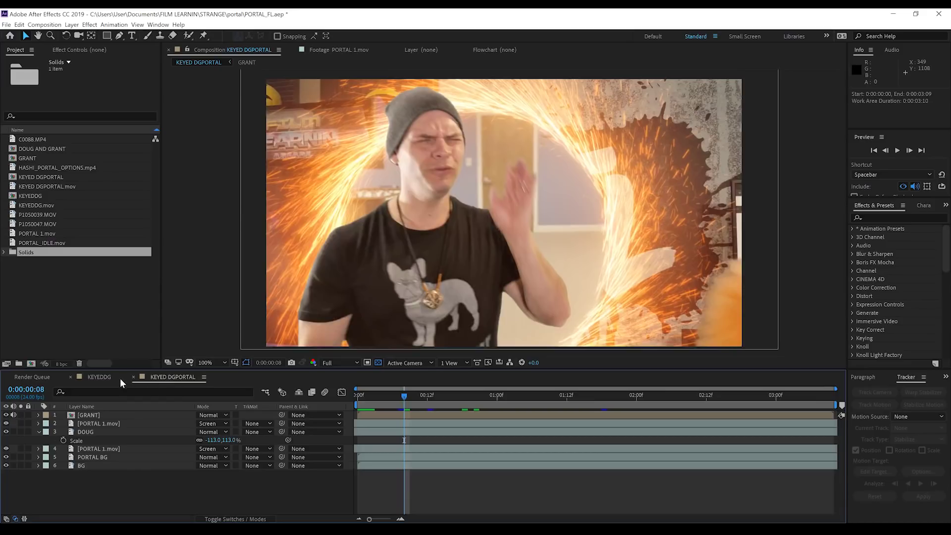
Switch to the KEYEDDG composition and preview its opening frames at half resolution.
{"action": "left_click", "coordinate": [102, 377]}
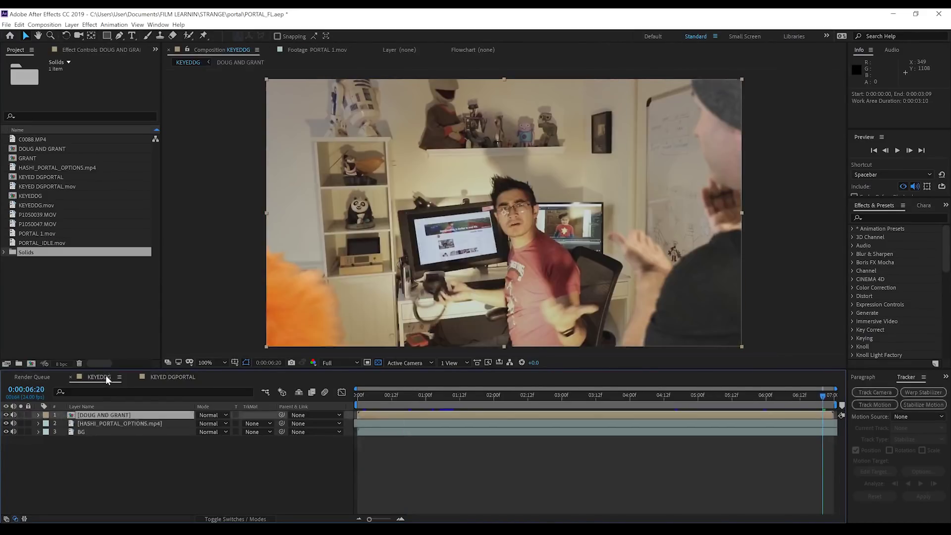
{"action": "left_click", "coordinate": [360, 398]}
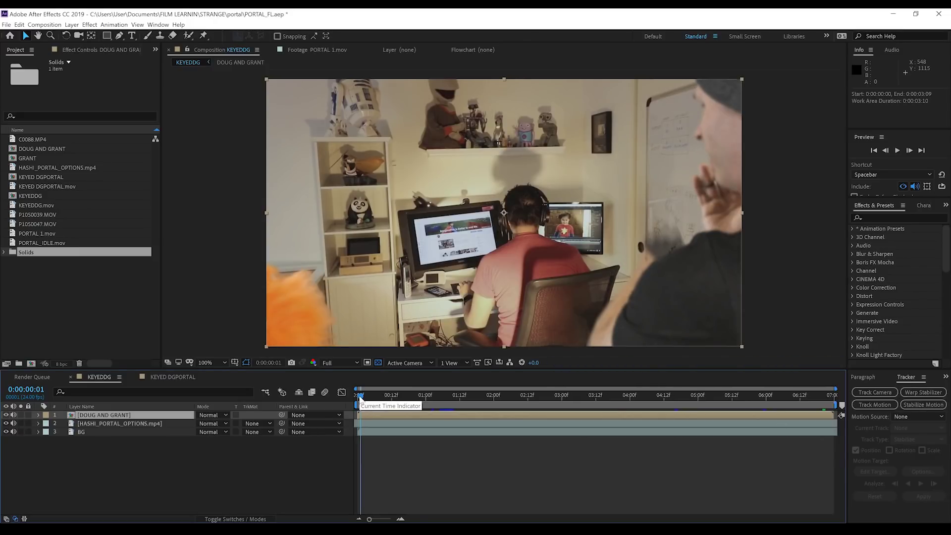
{"action": "left_click", "coordinate": [334, 363]}
{"action": "left_click", "coordinate": [336, 395]}
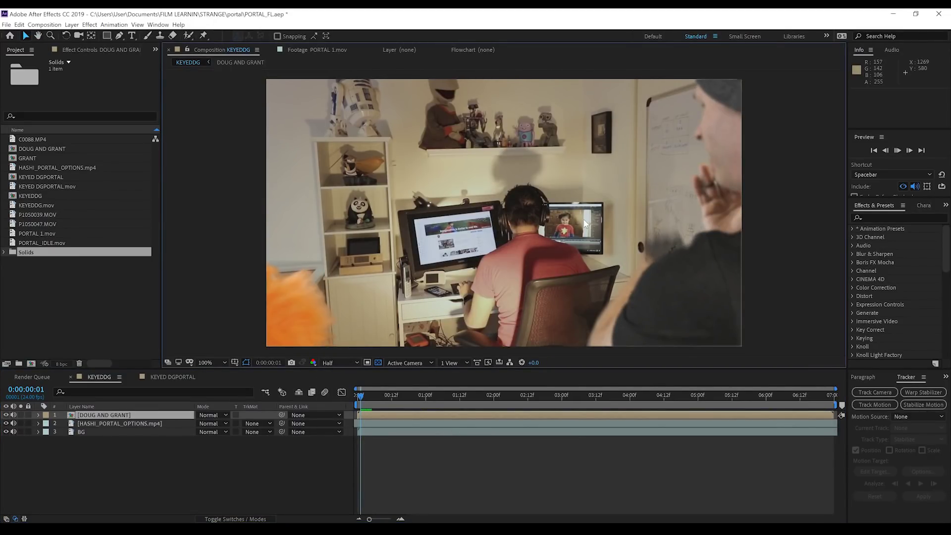
{"action": "key", "text": "space"}
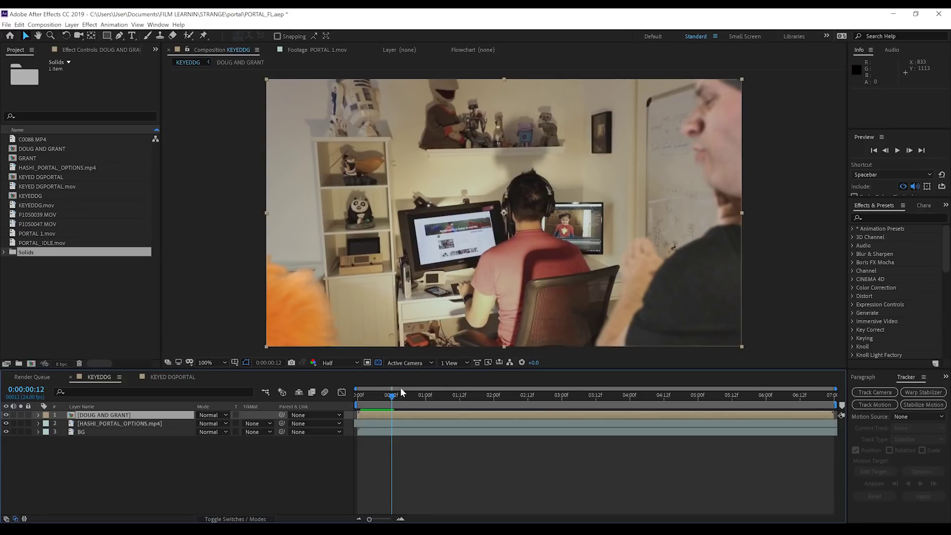
{"action": "mouse_move", "coordinate": [391, 395]}
{"action": "left_mouse_down"}
{"action": "mouse_move", "coordinate": [358, 395]}
{"action": "mouse_move", "coordinate": [383, 396]}
{"action": "left_mouse_up"}
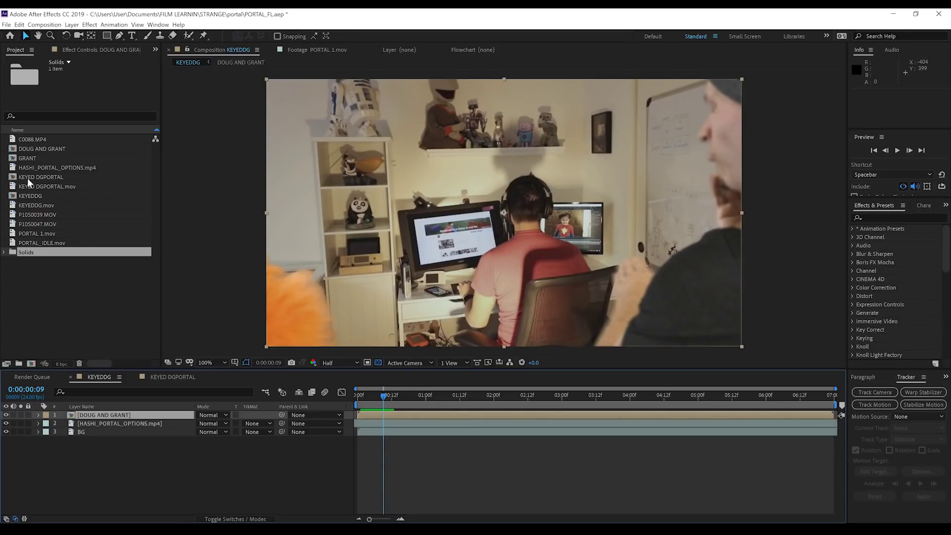
Open the PORTAL 1.mov footage, fit it up to 100%, and extend its in point to 0:00:00:00.
{"action": "double_click", "coordinate": [31, 230]}
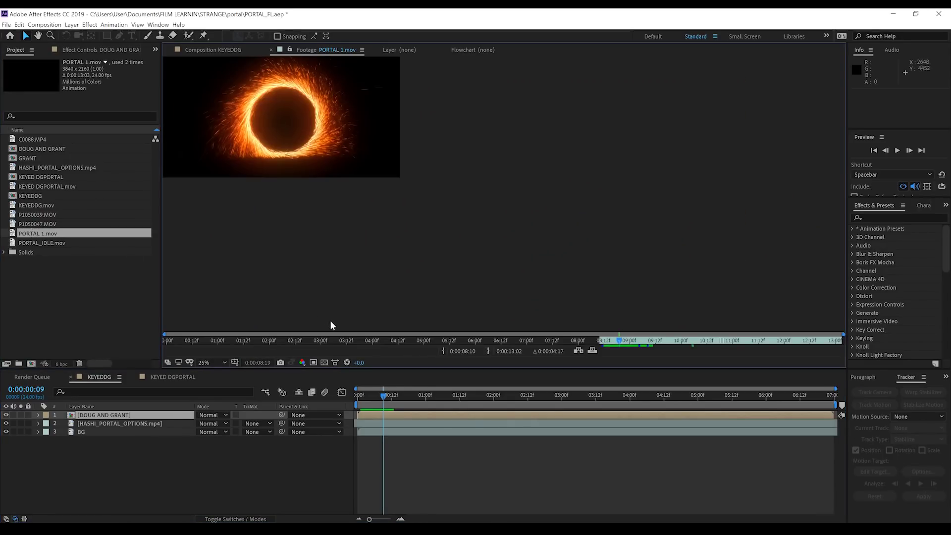
{"action": "left_click", "coordinate": [220, 362]}
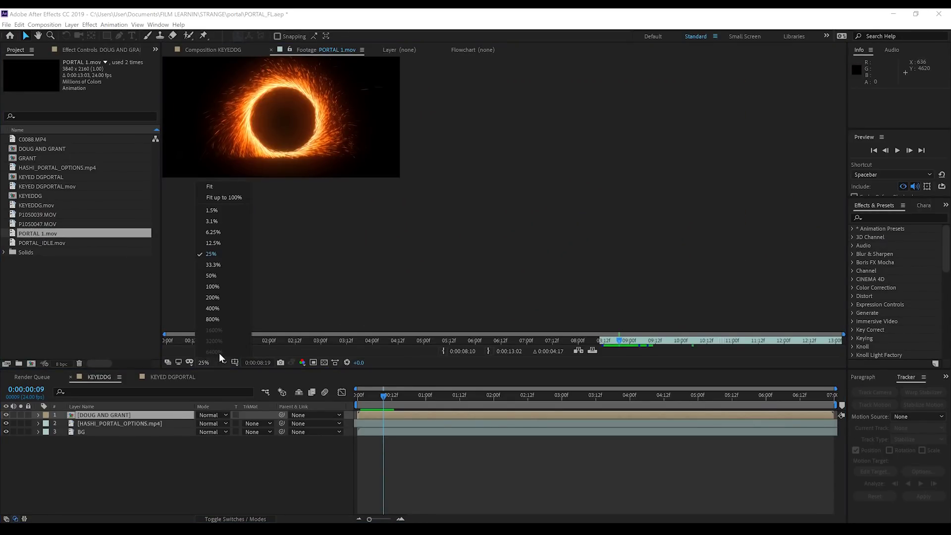
{"action": "left_click", "coordinate": [223, 197]}
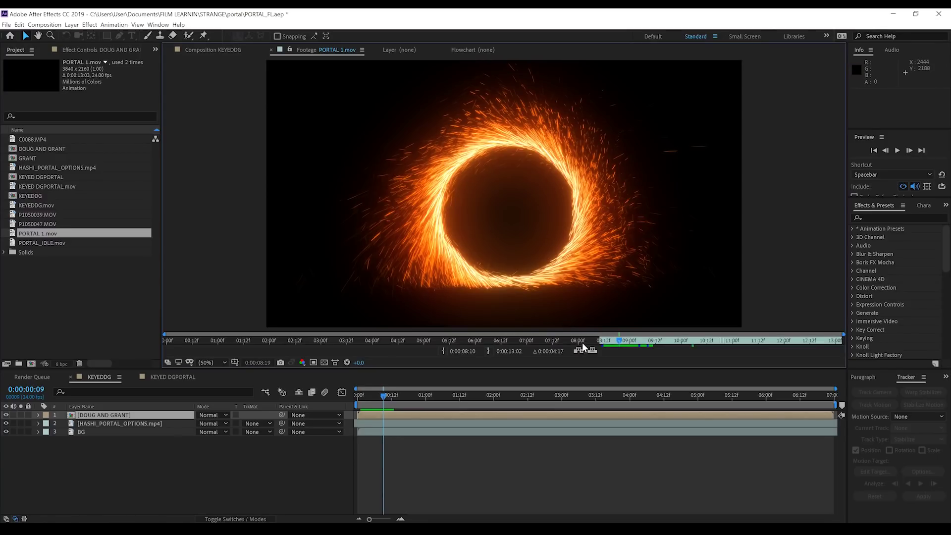
{"action": "left_click_drag", "start_coordinate": [601, 341], "coordinate": [108, 353]}
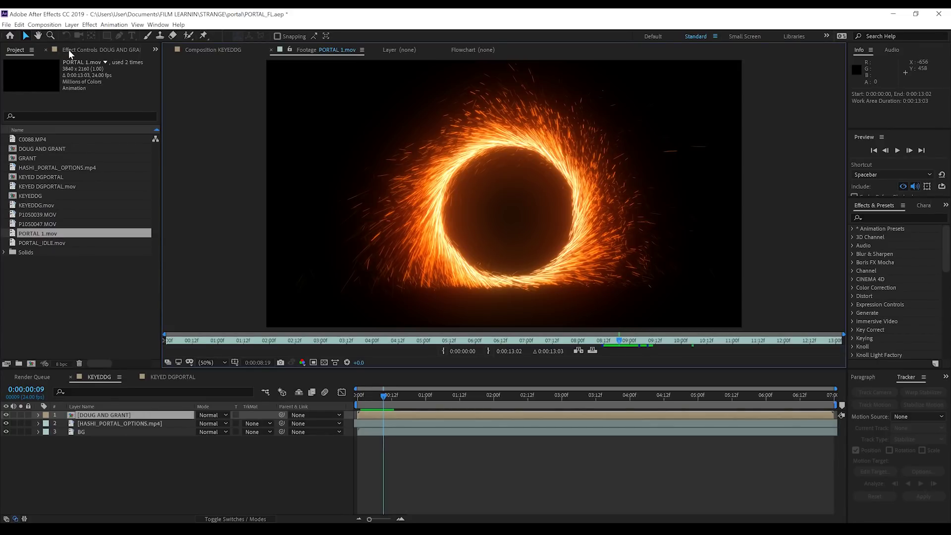
Return to the KEYEDDG composition and inspect the DOUG AND GRANT and HASHI_PORTAL_OPTIONS.mp4 layers by toggling their visibility.
{"action": "left_click", "coordinate": [227, 49]}
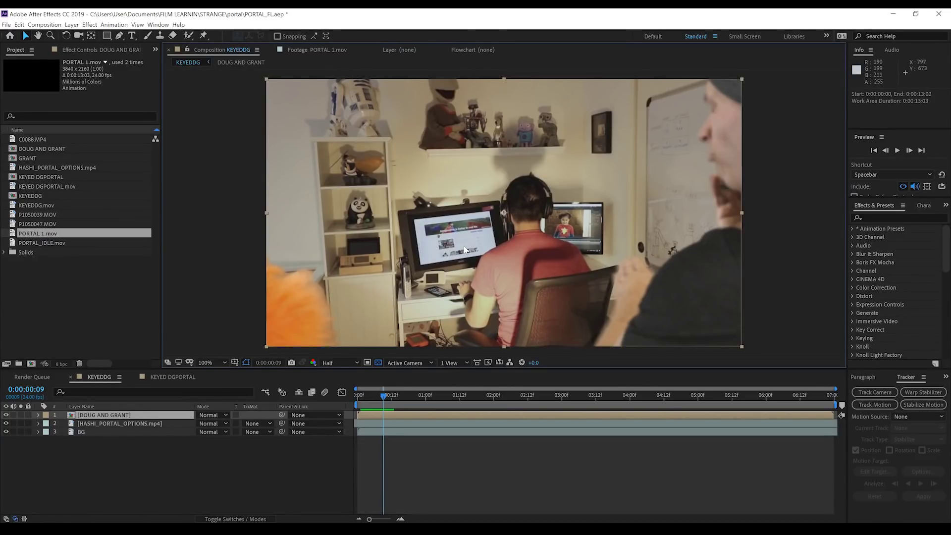
{"action": "left_click", "coordinate": [7, 416]}
{"action": "left_click", "coordinate": [6, 416]}
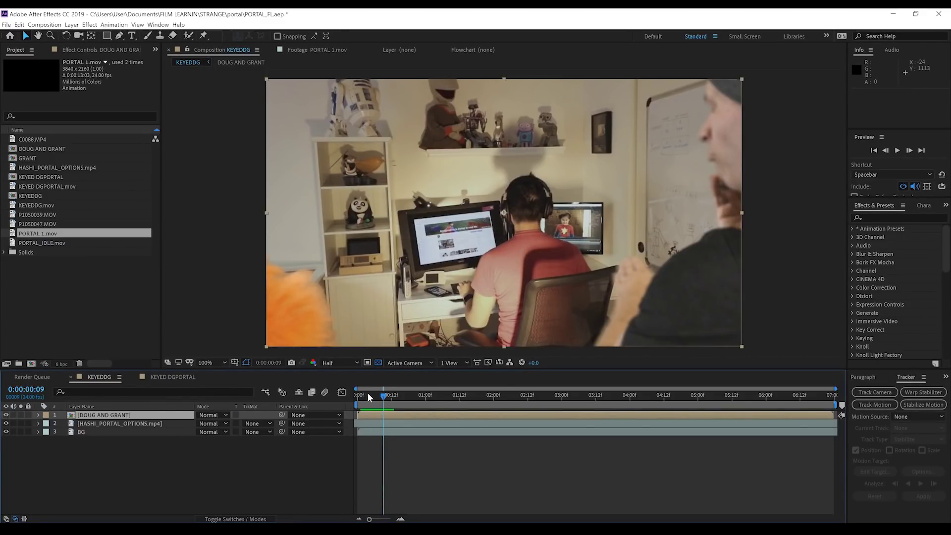
{"action": "mouse_move", "coordinate": [367, 393]}
{"action": "left_mouse_down"}
{"action": "mouse_move", "coordinate": [392, 396]}
{"action": "mouse_move", "coordinate": [353, 402]}
{"action": "left_mouse_up"}
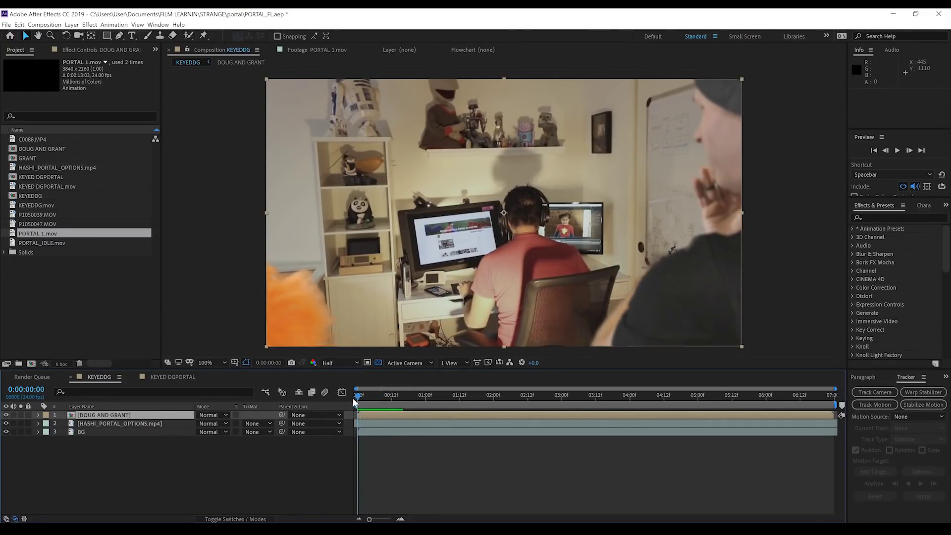
{"action": "left_click", "coordinate": [103, 424]}
{"action": "left_click", "coordinate": [648, 396]}
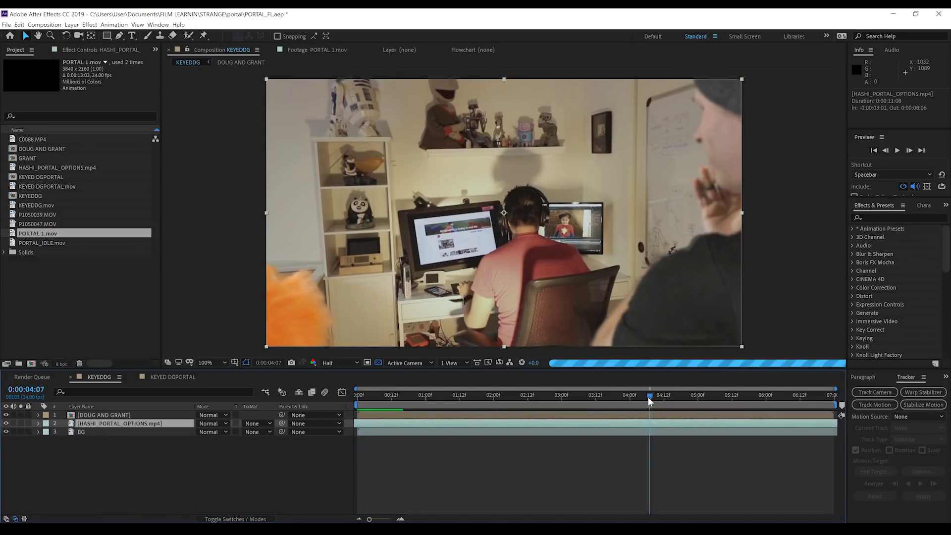
{"action": "left_click", "coordinate": [6, 423]}
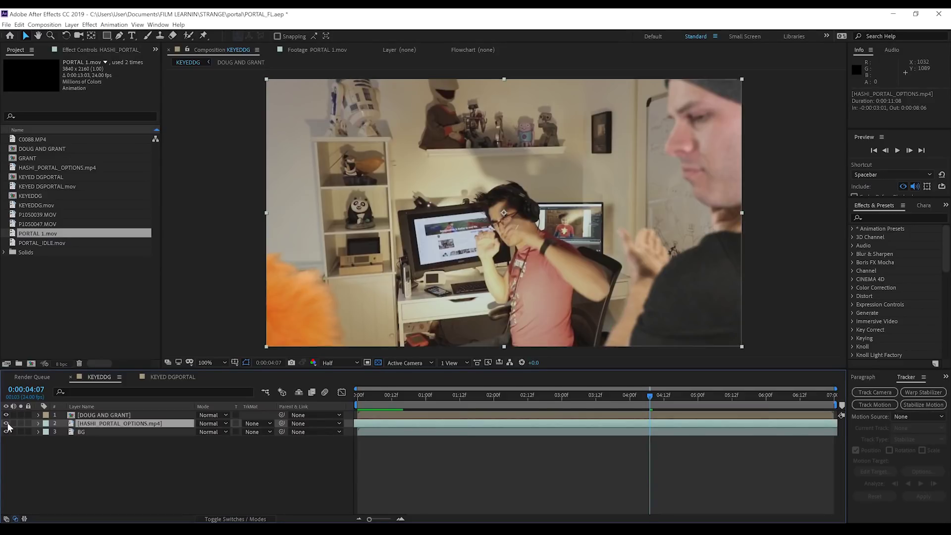
Add PORTAL 1.mov directly beneath the DOUG AND GRANT layer and set its blending mode to Screen.
{"action": "left_click", "coordinate": [39, 233]}
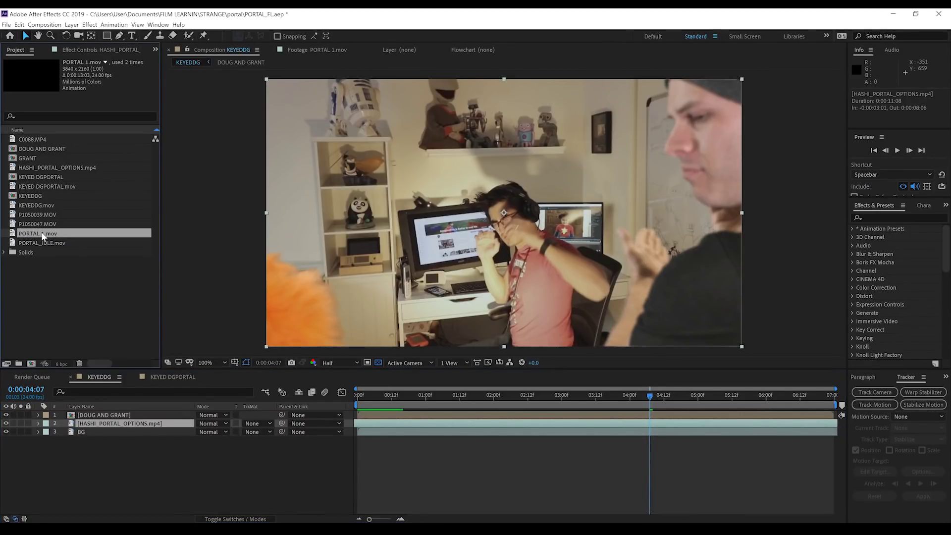
{"action": "left_click_drag", "start_coordinate": [42, 235], "coordinate": [97, 423]}
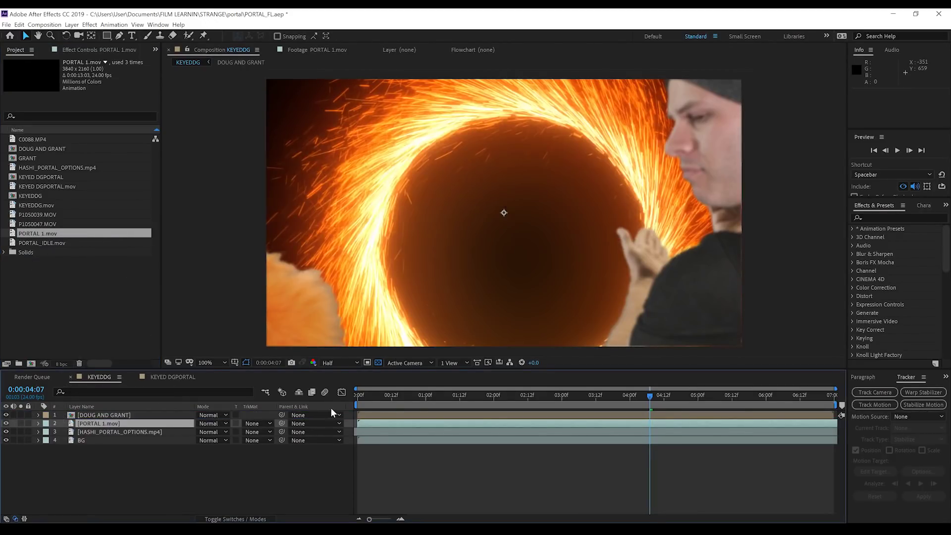
{"action": "left_click", "coordinate": [358, 396]}
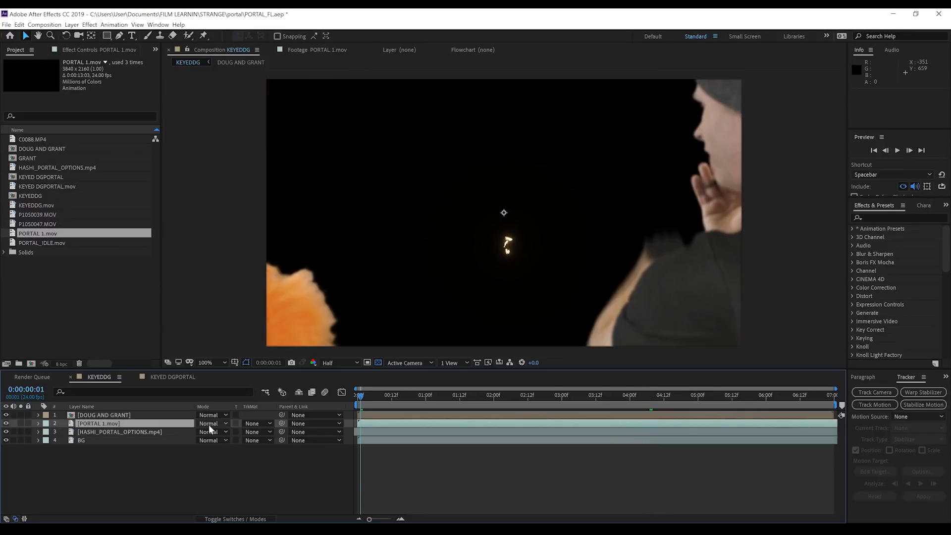
{"action": "left_click", "coordinate": [209, 423]}
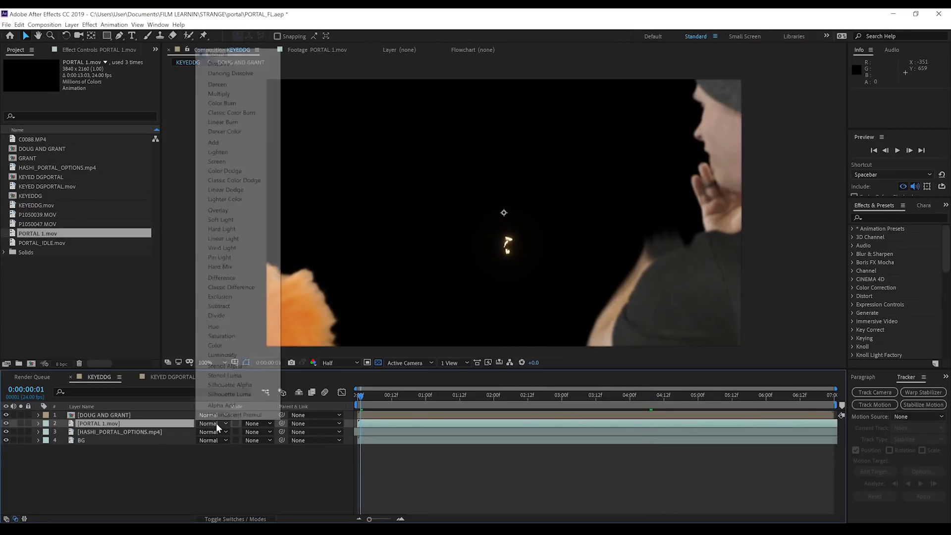
{"action": "left_click", "coordinate": [215, 161]}
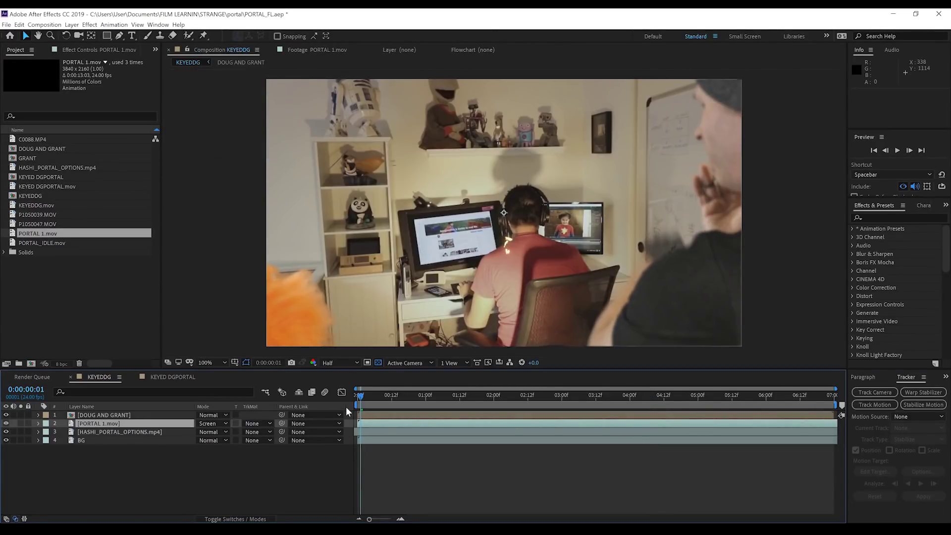
Scale the PORTAL 1.mov layer to 70% and move it to about 888, 517.
{"action": "key", "text": "s"}
{"action": "left_click", "coordinate": [737, 395]}
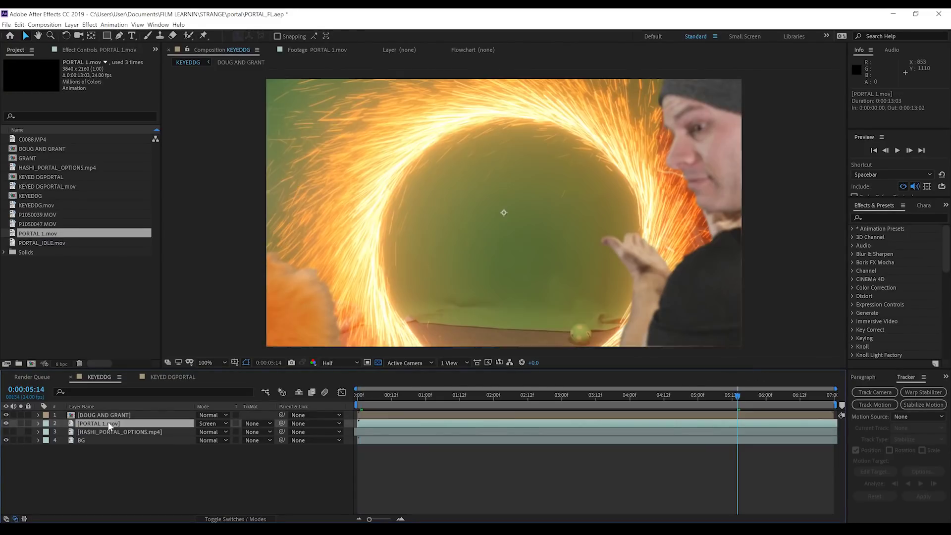
{"action": "left_click_drag", "start_coordinate": [223, 432], "coordinate": [208, 432]}
{"action": "left_click_drag", "start_coordinate": [440, 263], "coordinate": [404, 267]}
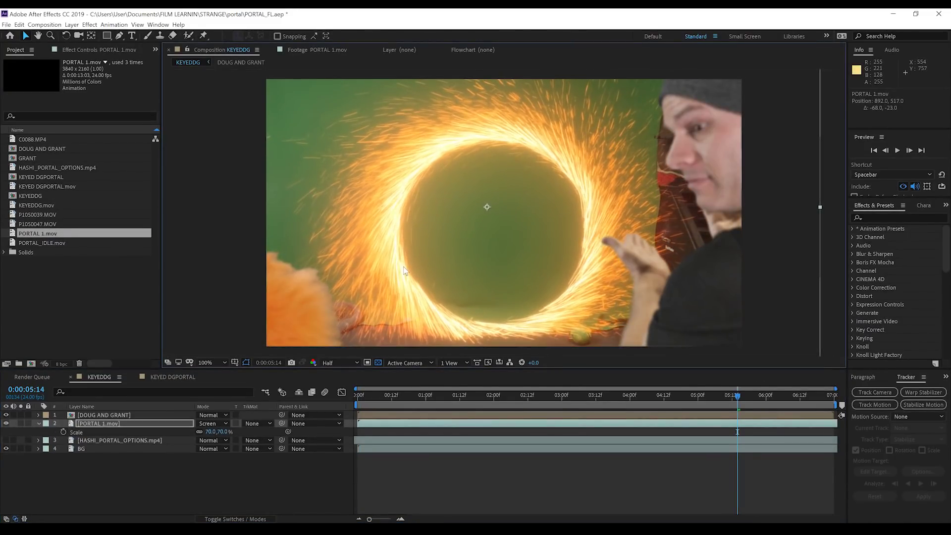
{"action": "left_click_drag", "start_coordinate": [427, 318], "coordinate": [426, 319]}
{"action": "key", "text": "F4"}
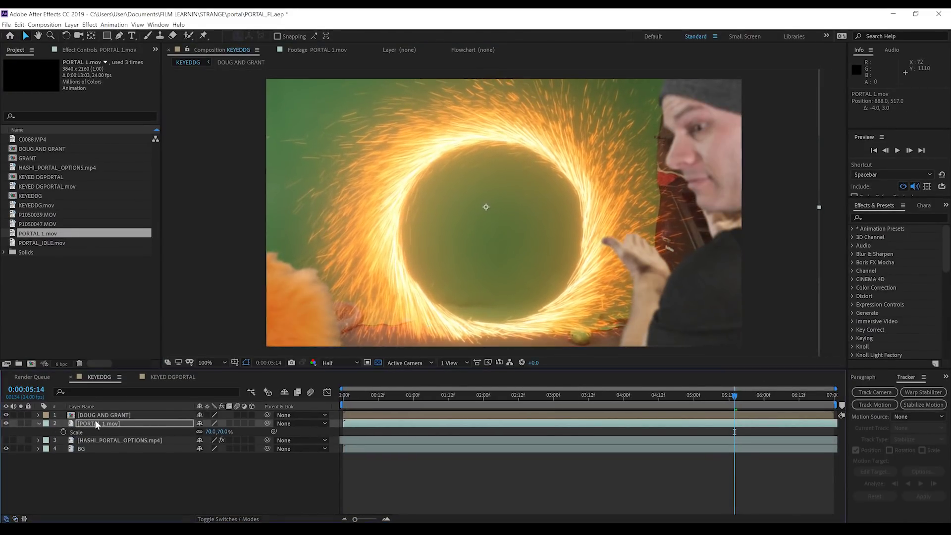
{"action": "key", "text": "s"}
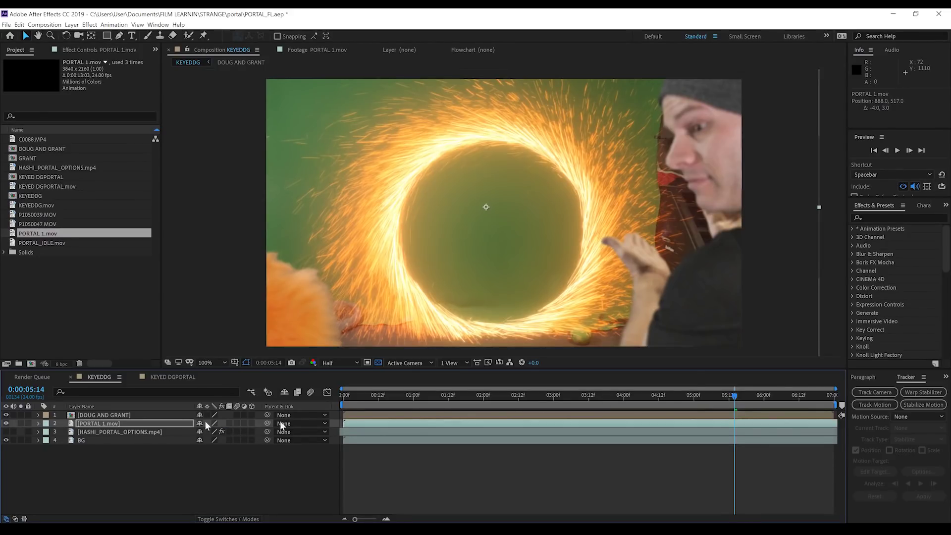
At 0:00:06:23, show the HASHI_PORTAL_OPTIONS.mp4 layer and move it to about 909, 527 behind the portal opening.
{"action": "left_click", "coordinate": [830, 395]}
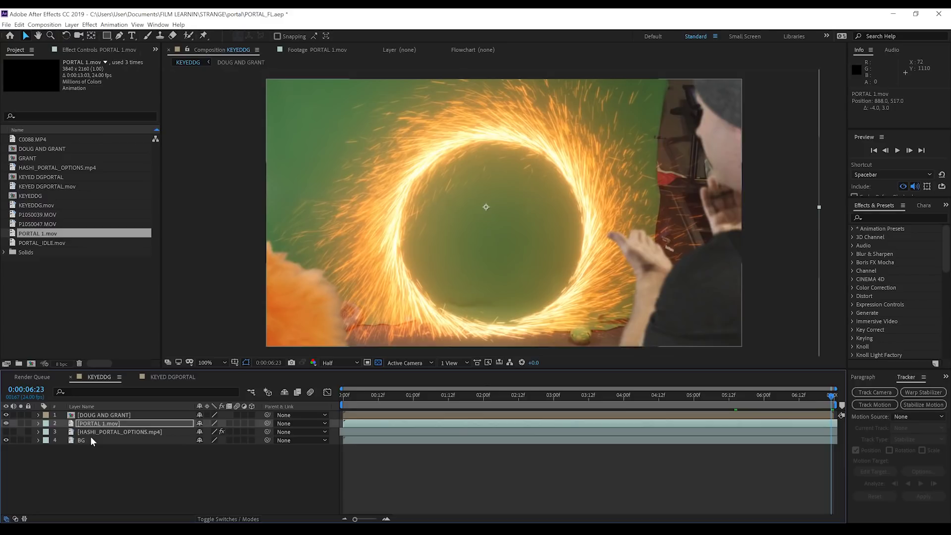
{"action": "left_click", "coordinate": [6, 431]}
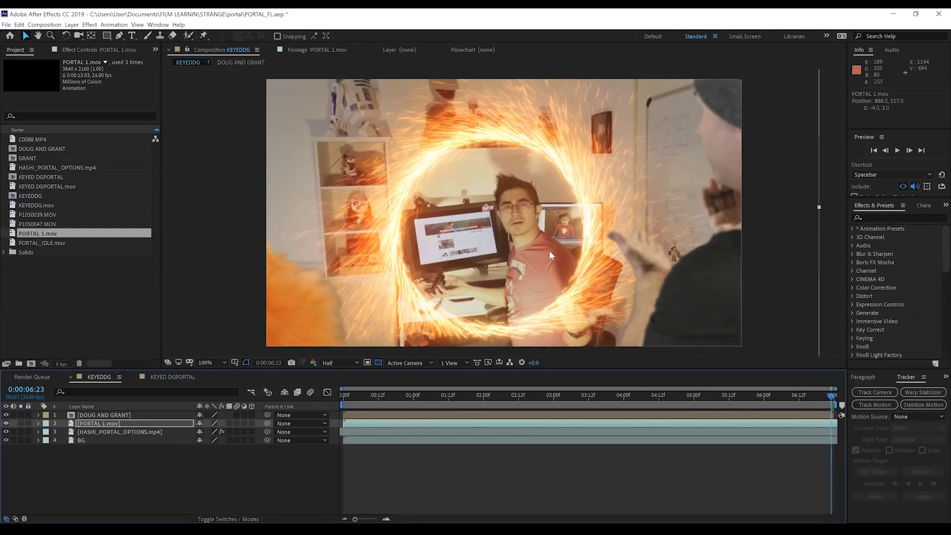
{"action": "left_click_drag", "start_coordinate": [549, 250], "coordinate": [479, 250]}
{"action": "key", "text": "ctrl+z"}
{"action": "left_click", "coordinate": [139, 434]}
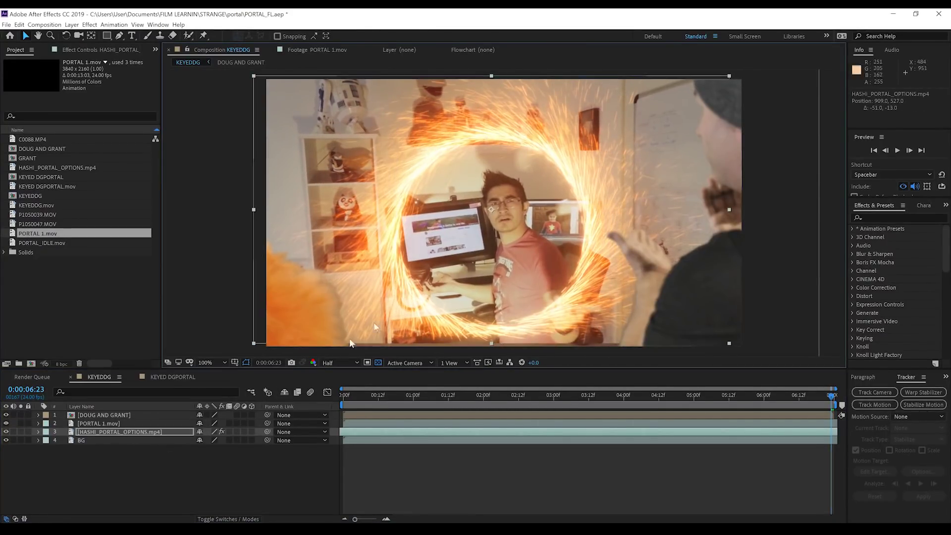
Scale the HASHI_PORTAL_OPTIONS.mp4 layer to 95% and reposition it to about 898, 526.
{"action": "key", "text": "s"}
{"action": "left_click", "coordinate": [227, 440]}
{"action": "type", "text": "9"}
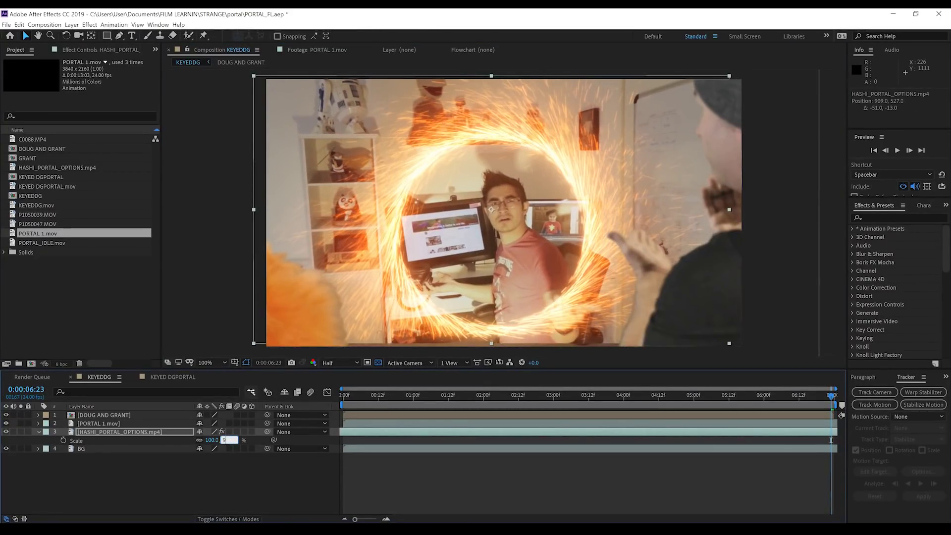
{"action": "type", "text": "5"}
{"action": "key", "text": "Return"}
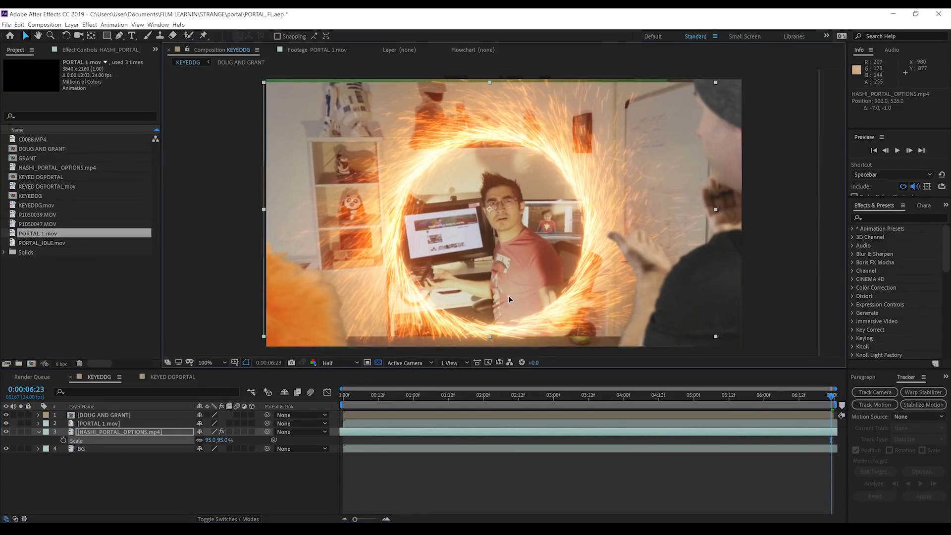
{"action": "left_click_drag", "start_coordinate": [509, 295], "coordinate": [508, 296]}
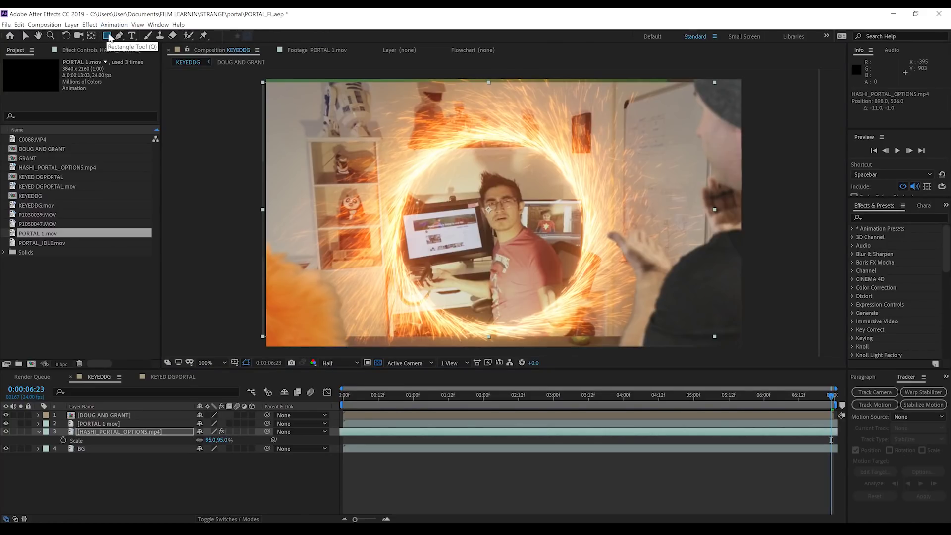
Draw an elliptical mask on the HASHI_PORTAL_OPTIONS.mp4 layer and adjust it to fit the portal's circular opening.
{"action": "left_click_drag", "start_coordinate": [107, 36], "coordinate": [130, 57]}
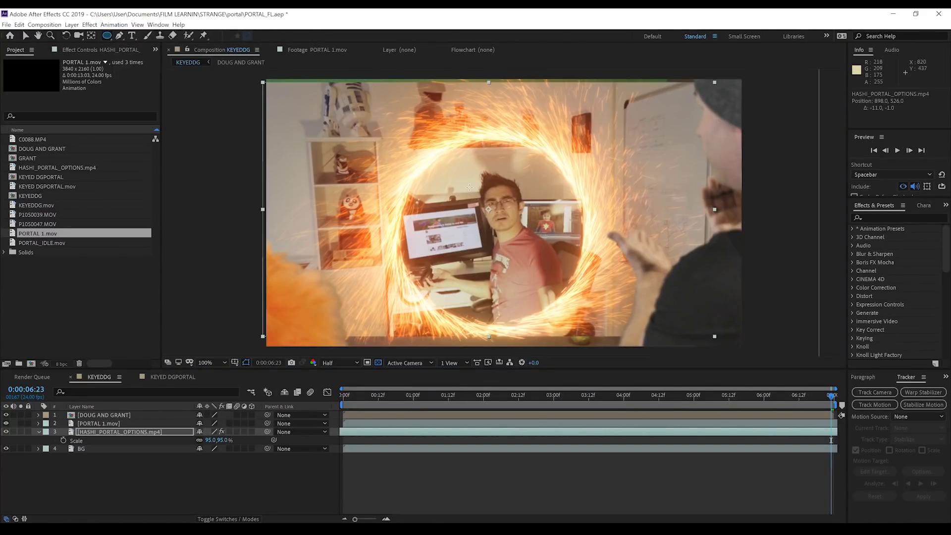
{"action": "left_click_drag", "start_coordinate": [413, 153], "coordinate": [574, 336]}
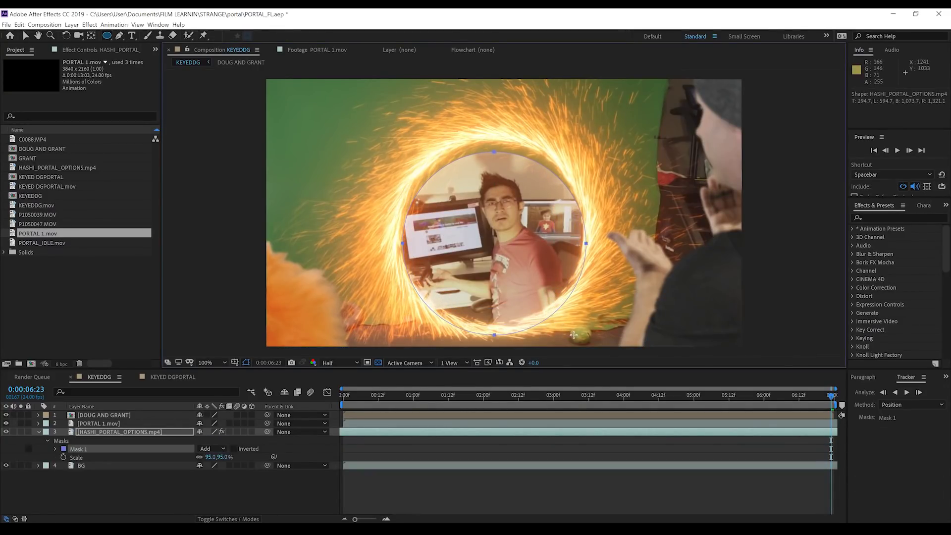
{"action": "key", "text": "v"}
{"action": "left_click_drag", "start_coordinate": [495, 335], "coordinate": [497, 265]}
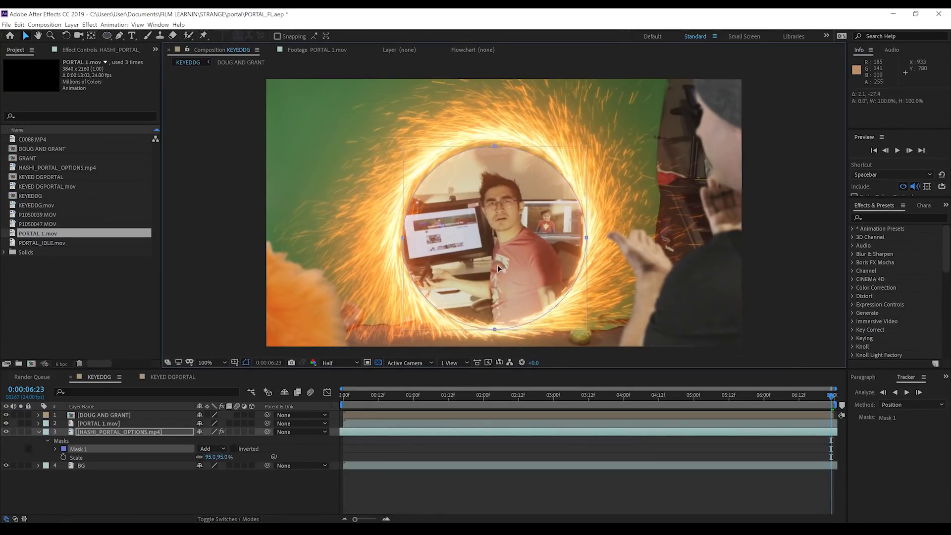
{"action": "key", "text": "ctrl+t"}
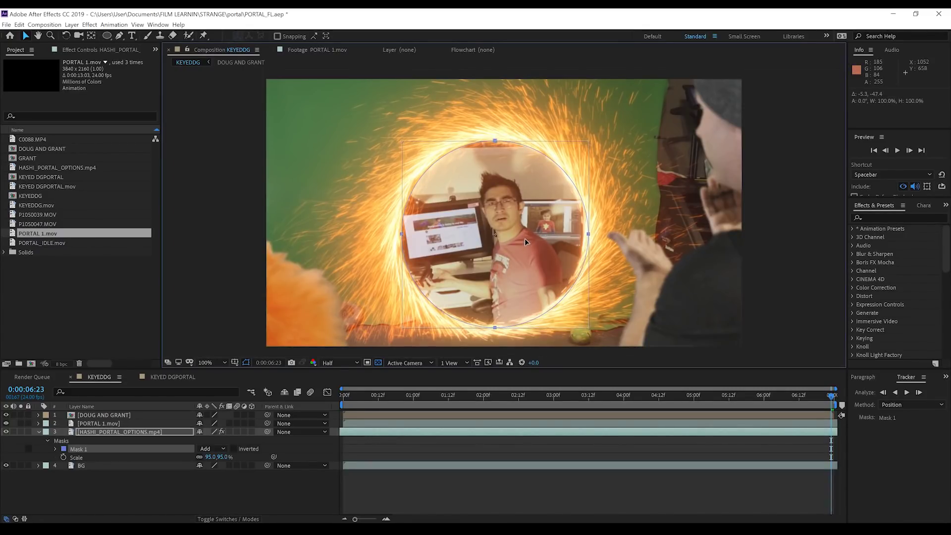
{"action": "left_click_drag", "start_coordinate": [574, 303], "coordinate": [570, 300]}
Set the mask feather on the HASHI_PORTAL_OPTIONS.mp4 layer to 30 pixels.
{"action": "left_click", "coordinate": [103, 432]}
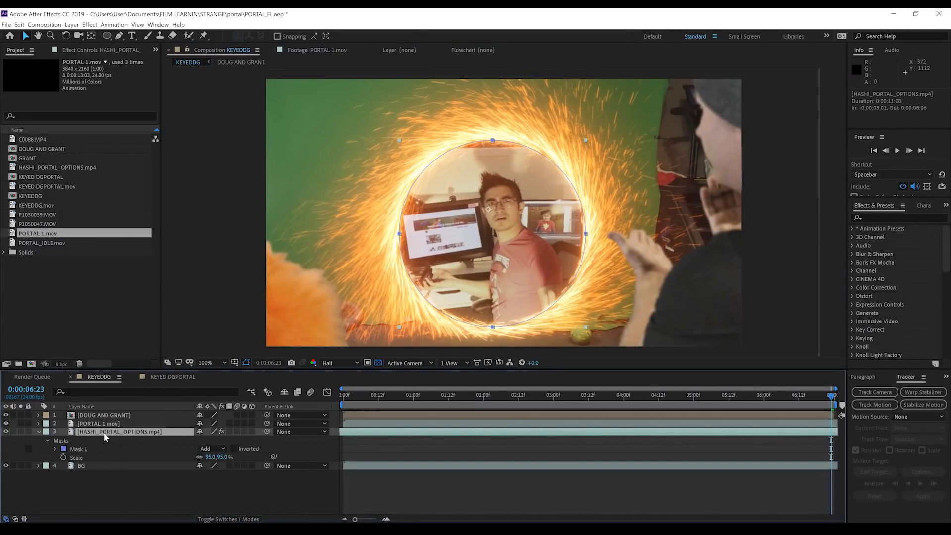
{"action": "key", "text": "f"}
{"action": "left_click", "coordinate": [220, 448]}
{"action": "type", "text": "30"}
{"action": "key", "text": "Return"}
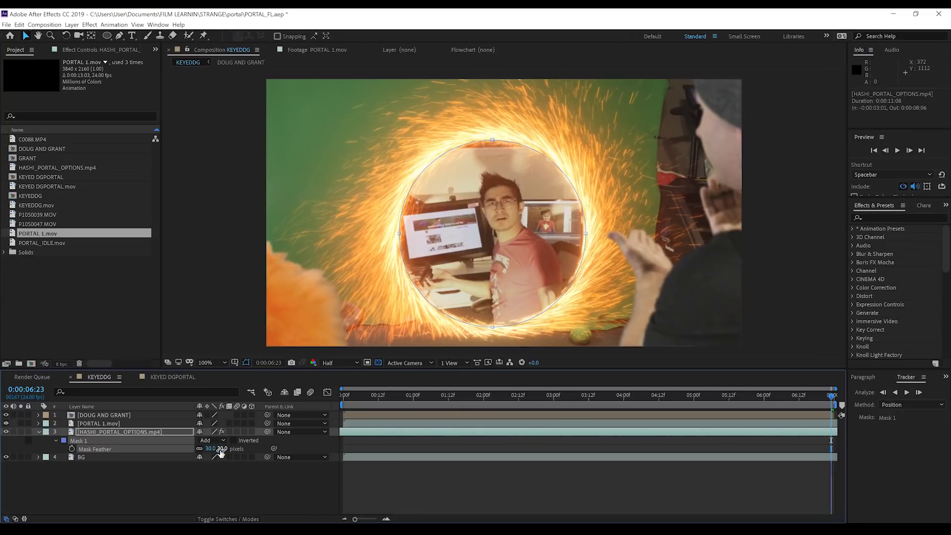
At 0:00:02:01 in Quarter resolution, keyframe the Mask Path, Mask Feather and Mask Expansion of the HASHI_PORTAL_OPTIONS.mp4 mask.
{"action": "left_click", "coordinate": [224, 488]}
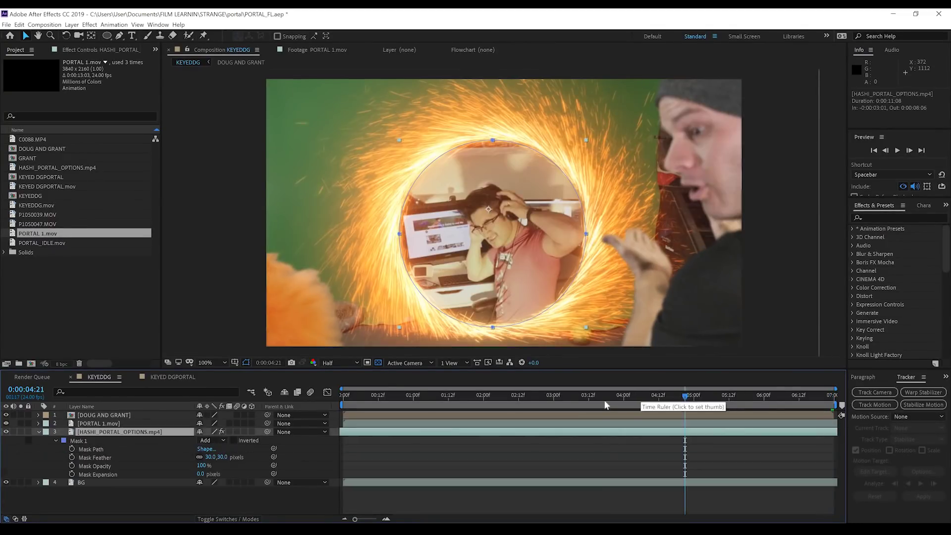
{"action": "left_click_drag", "start_coordinate": [684, 395], "coordinate": [496, 396]}
{"action": "left_click", "coordinate": [328, 363]}
{"action": "left_click", "coordinate": [339, 418]}
{"action": "key", "text": "Page_Up"}
{"action": "key", "text": "Page_Up"}
{"action": "key", "text": "Page_Up"}
{"action": "left_click", "coordinate": [71, 449]}
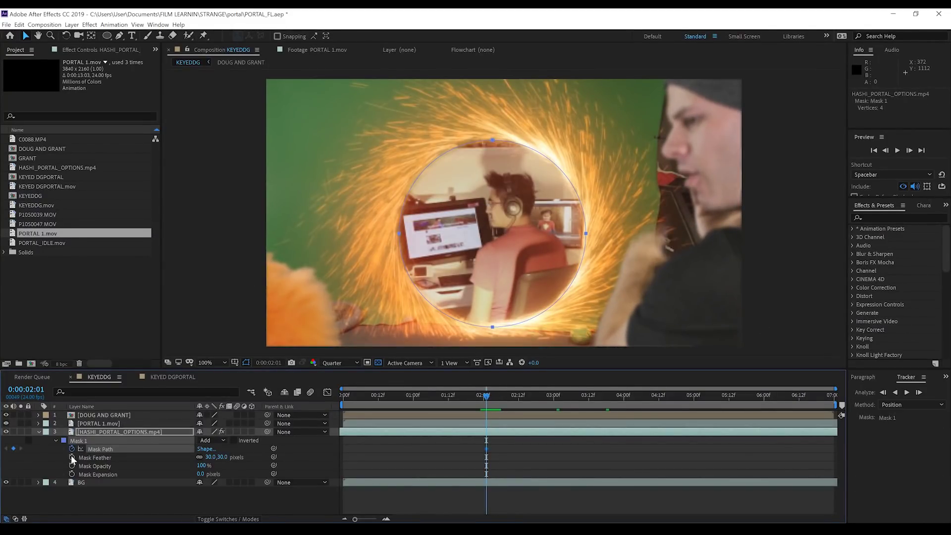
{"action": "left_click", "coordinate": [71, 457]}
{"action": "left_click", "coordinate": [72, 474]}
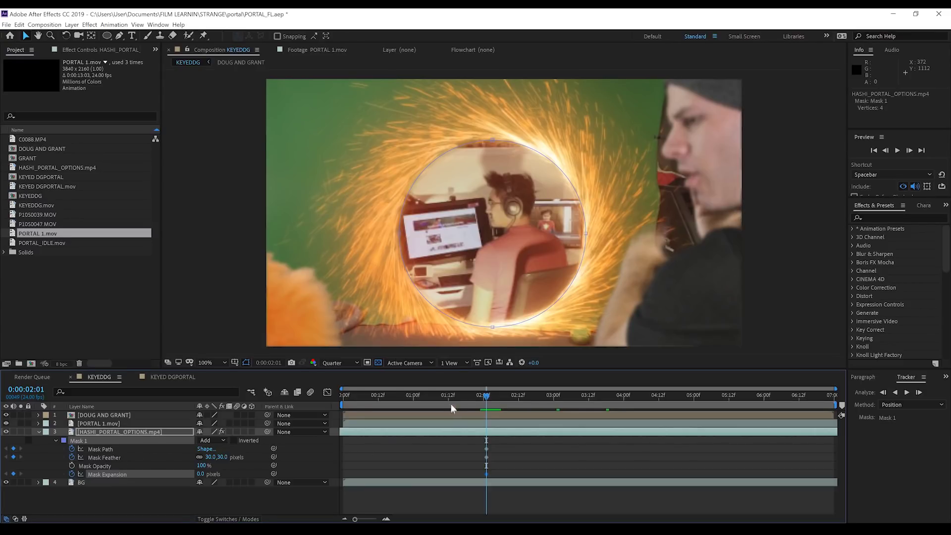
At 0:00:01:18, set the HASHI_PORTAL_OPTIONS.mp4 mask's feather to 89 pixels and its expansion to -38 pixels.
{"action": "left_click_drag", "start_coordinate": [490, 398], "coordinate": [465, 397]}
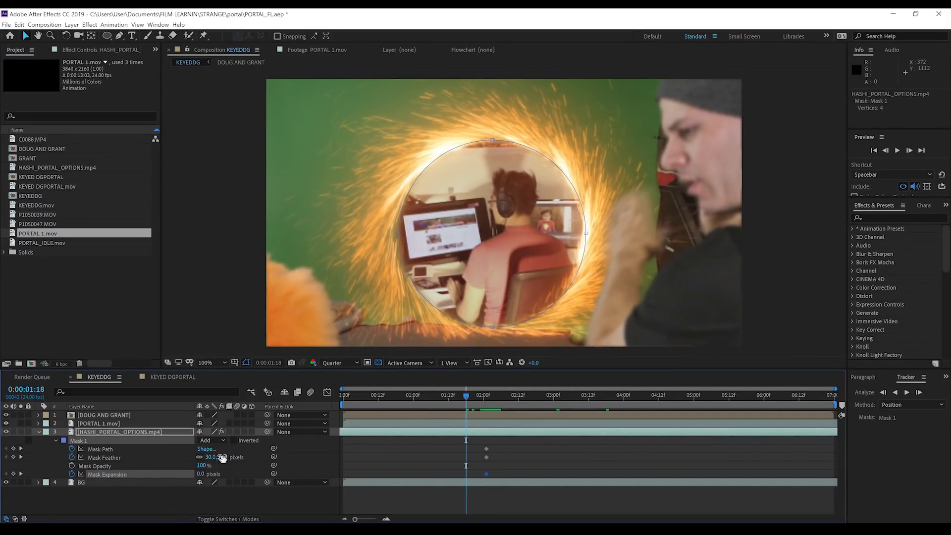
{"action": "left_click_drag", "start_coordinate": [223, 458], "coordinate": [255, 461]}
{"action": "left_click_drag", "start_coordinate": [201, 474], "coordinate": [186, 476]}
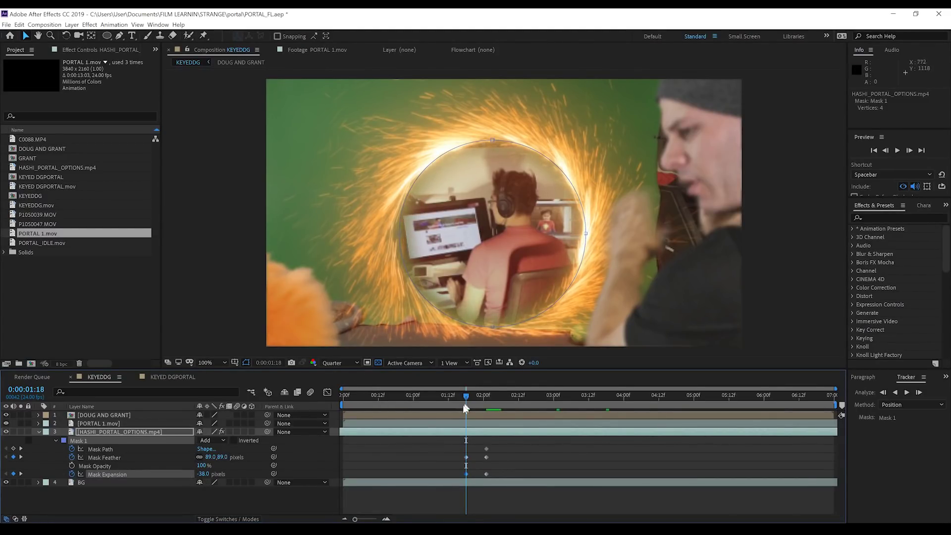
At 0:00:01:11, set the mask's expansion to -48 and feather to 131 pixels, and lower its top vertex slightly to fit the portal.
{"action": "left_click_drag", "start_coordinate": [465, 394], "coordinate": [444, 397]}
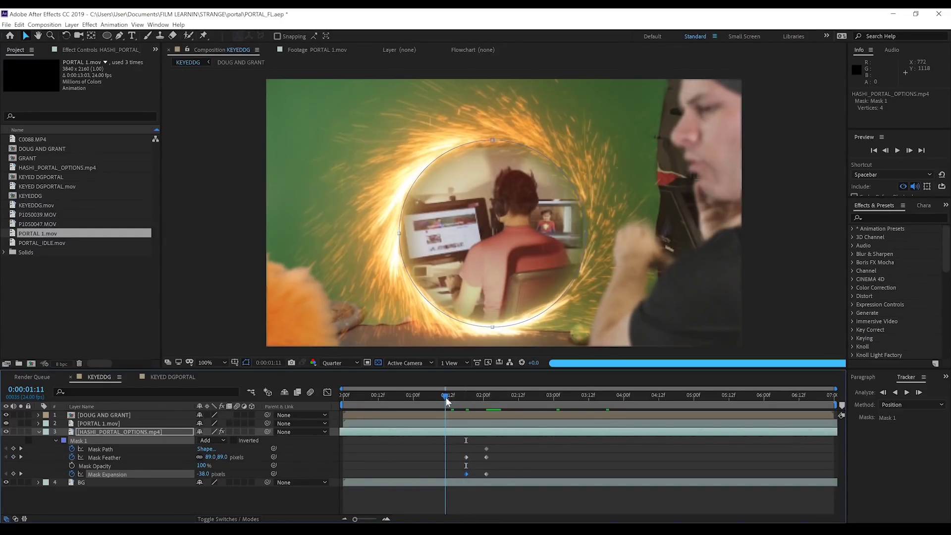
{"action": "left_click", "coordinate": [202, 474]}
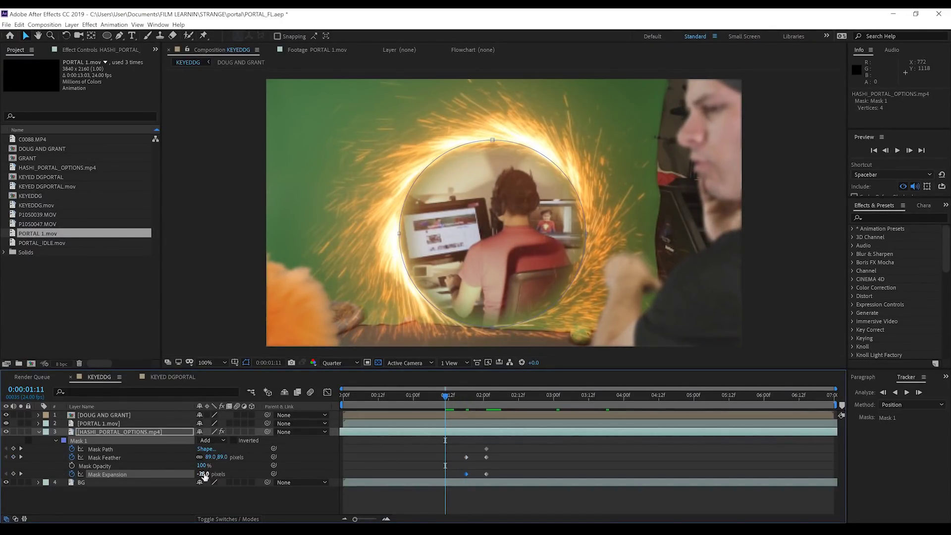
{"action": "type", "text": "0"}
{"action": "key", "text": "Return"}
{"action": "left_click_drag", "start_coordinate": [211, 457], "coordinate": [194, 474]}
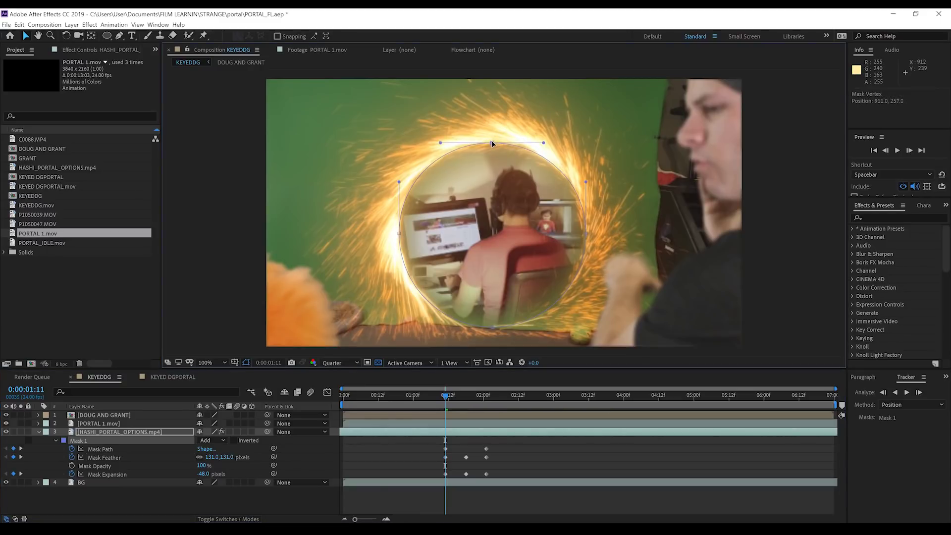
{"action": "left_click_drag", "start_coordinate": [492, 141], "coordinate": [492, 144]}
Reduce the Mask Expansion further at 0:00:01:02 and 0:00:00:21 to match the smaller portal, undoing any accidental path edit.
{"action": "left_click_drag", "start_coordinate": [453, 394], "coordinate": [419, 396]}
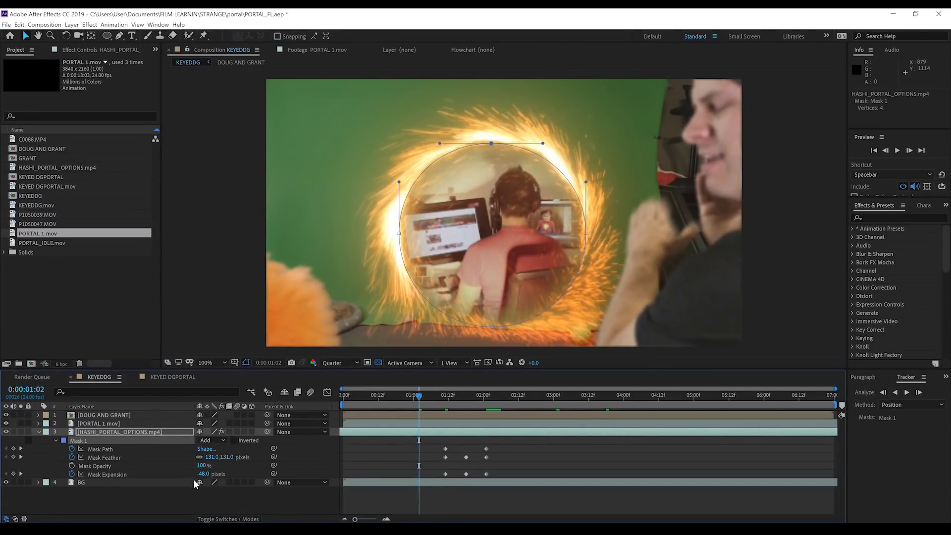
{"action": "mouse_move", "coordinate": [203, 474]}
{"action": "left_mouse_down"}
{"action": "mouse_move", "coordinate": [141, 472]}
{"action": "mouse_move", "coordinate": [188, 476]}
{"action": "left_mouse_up"}
{"action": "left_click", "coordinate": [404, 395]}
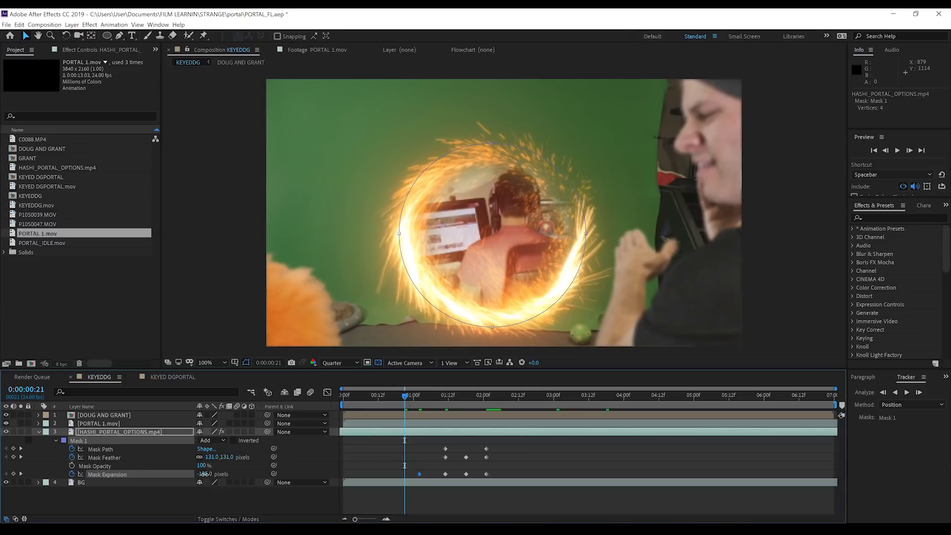
{"action": "left_click", "coordinate": [462, 322]}
{"action": "key", "text": "ctrl+z"}
At about 0:00:00:12, shrink the Mask Expansion further and set the Mask Feather to 155 pixels.
{"action": "left_click", "coordinate": [379, 396]}
{"action": "left_click_drag", "start_coordinate": [205, 475], "coordinate": [158, 475]}
{"action": "left_click_drag", "start_coordinate": [228, 457], "coordinate": [176, 474]}
Keyframe the Mask Expansion at -388 pixels at 0:00:00:05 and -419 pixels at 0:00:00:00.
{"action": "left_click_drag", "start_coordinate": [379, 396], "coordinate": [358, 394]}
{"action": "left_click_drag", "start_coordinate": [204, 474], "coordinate": [159, 473]}
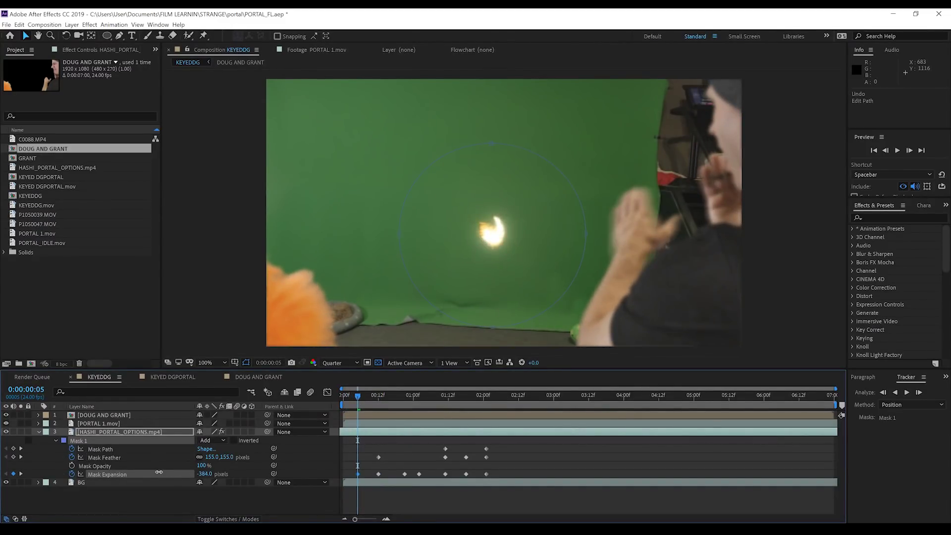
{"action": "left_click_drag", "start_coordinate": [366, 396], "coordinate": [343, 396]}
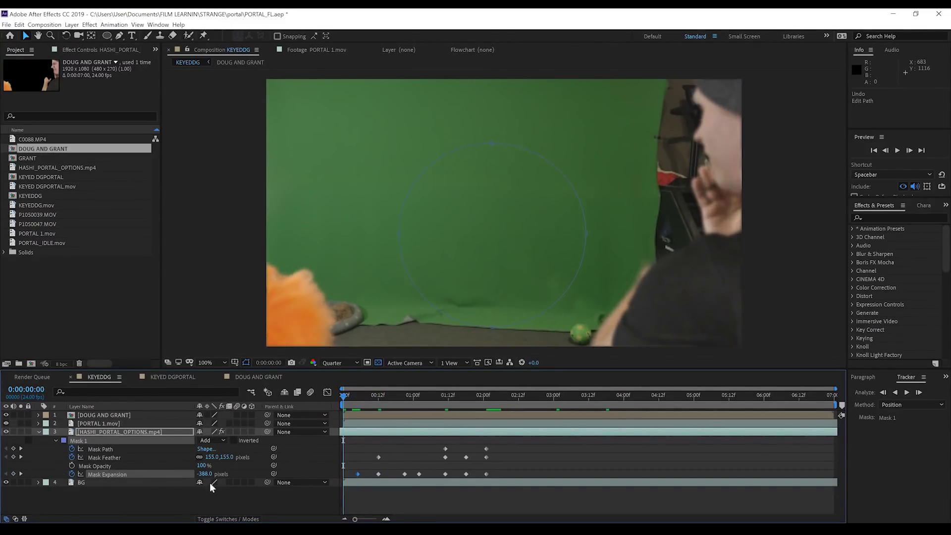
Preview the portal opening from the start to about 0:00:02:16 to check the animated mask.
{"action": "left_click", "coordinate": [545, 483]}
{"action": "key", "text": "space"}
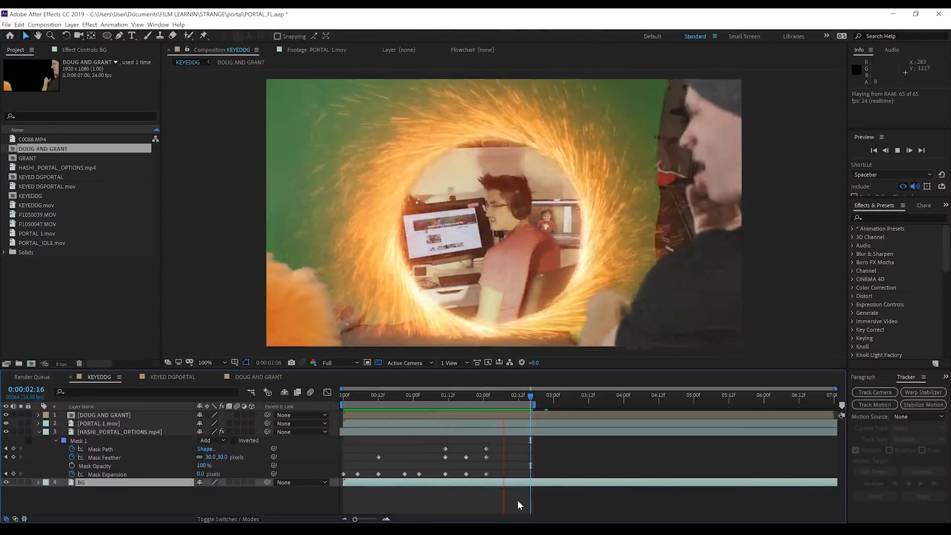
{"action": "key", "text": "space"}
Duplicate the PORTAL 1.mov layer and move the copy above the DOUG AND GRANT layer.
{"action": "left_click_drag", "start_coordinate": [372, 395], "coordinate": [497, 401]}
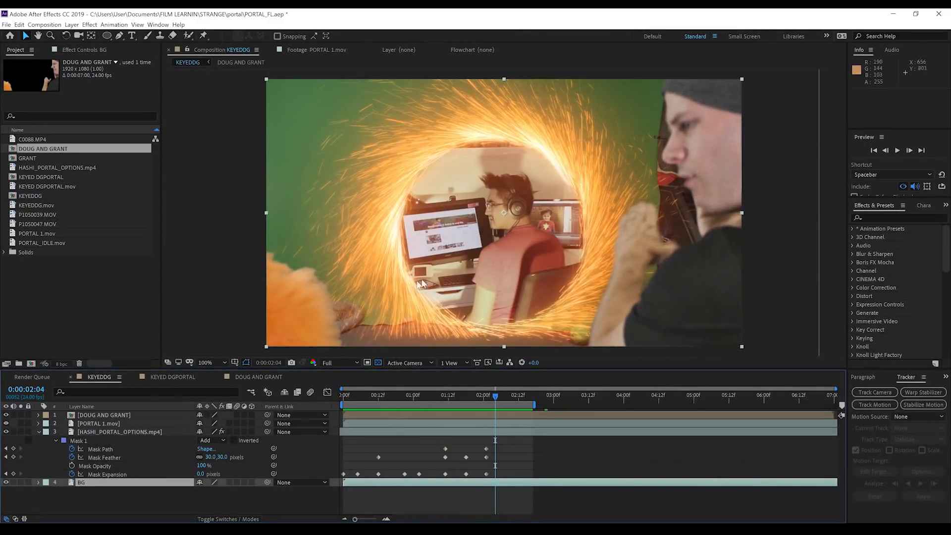
{"action": "left_click", "coordinate": [99, 422]}
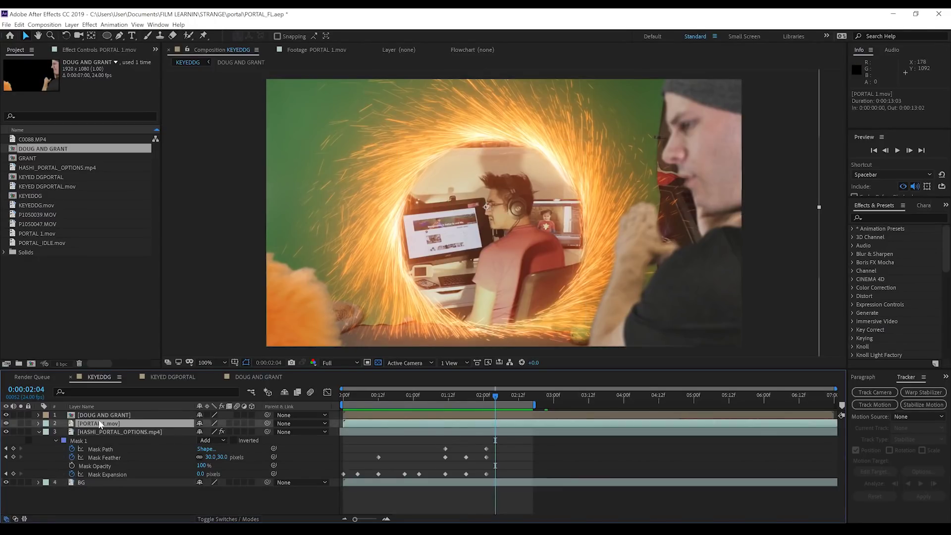
{"action": "key", "text": "ctrl+d"}
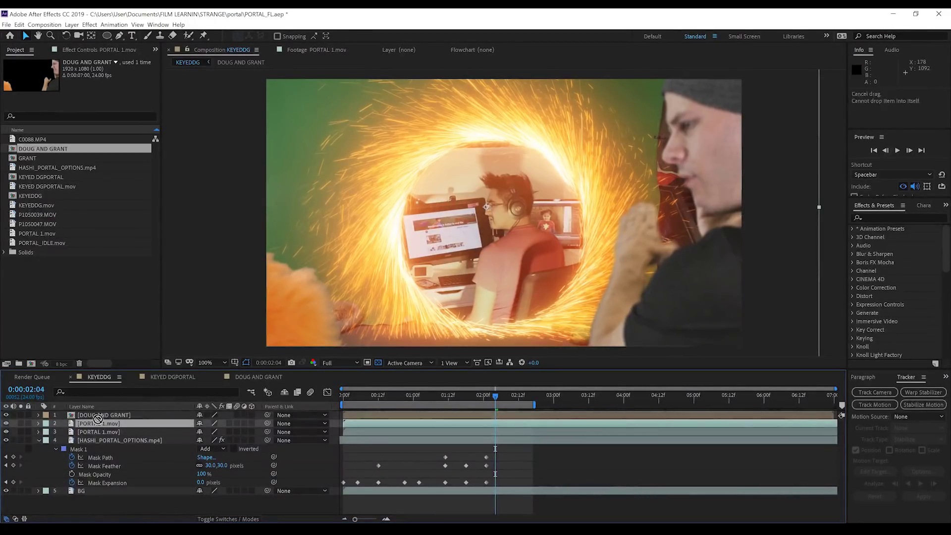
{"action": "left_click_drag", "start_coordinate": [100, 422], "coordinate": [97, 411]}
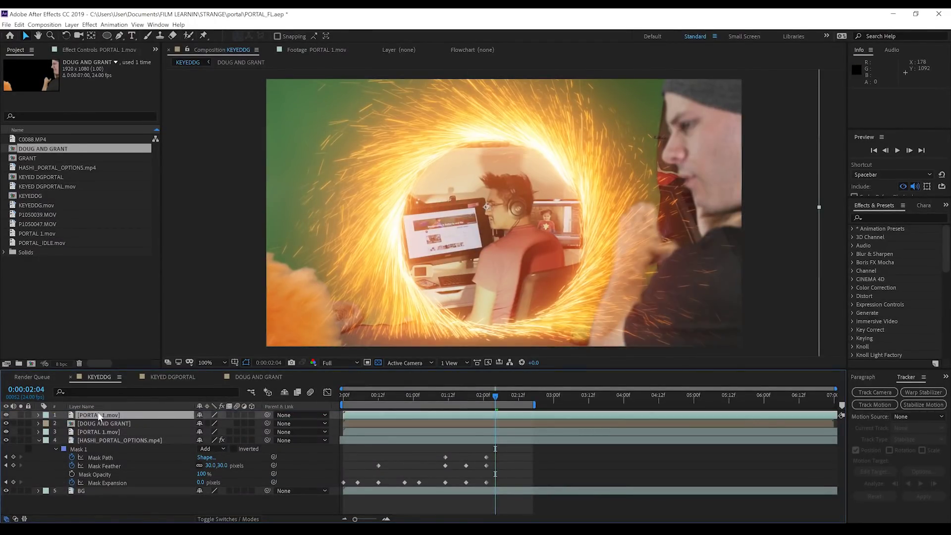
Apply Fast Box Blur to the top PORTAL 1.mov copy with a Blur Radius of 89.
{"action": "left_click", "coordinate": [89, 24]}
{"action": "mouse_move", "coordinate": [113, 84]}
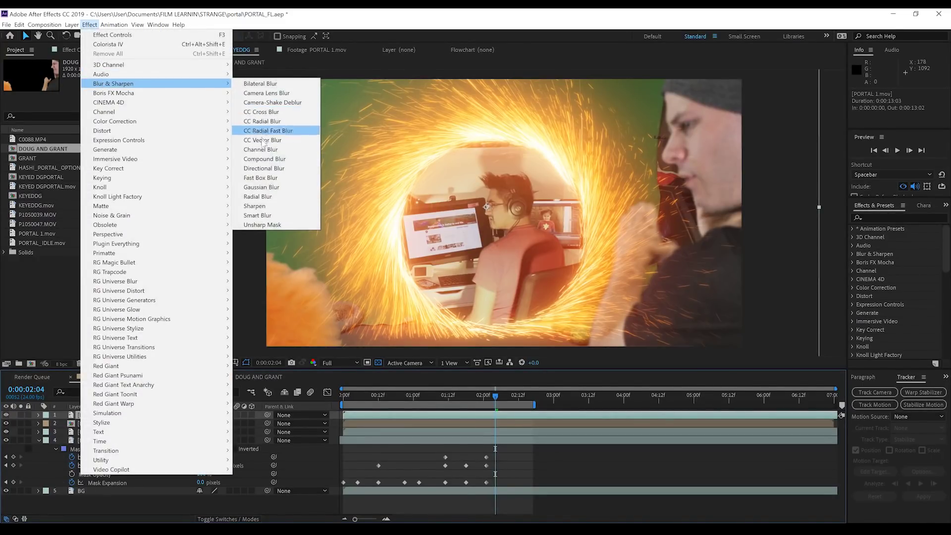
{"action": "left_click", "coordinate": [260, 177]}
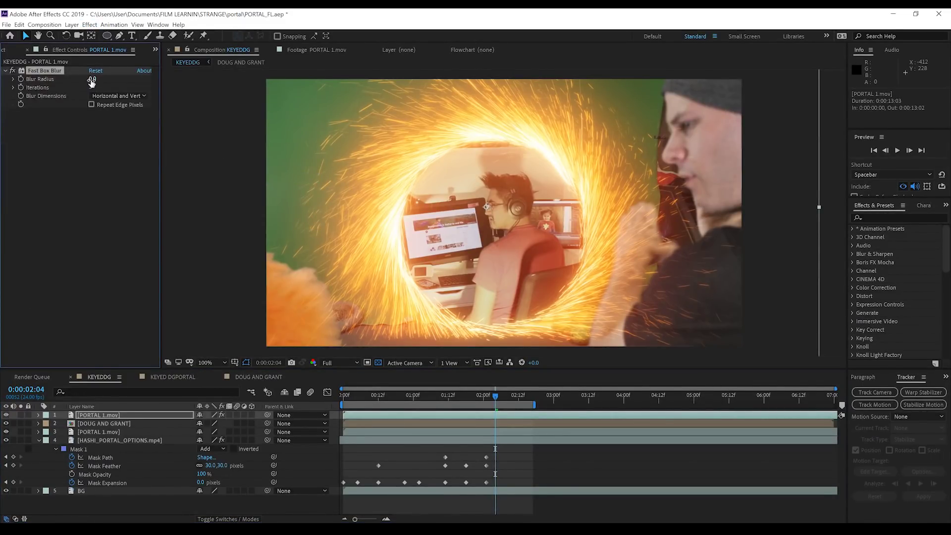
{"action": "left_click_drag", "start_coordinate": [92, 80], "coordinate": [135, 80]}
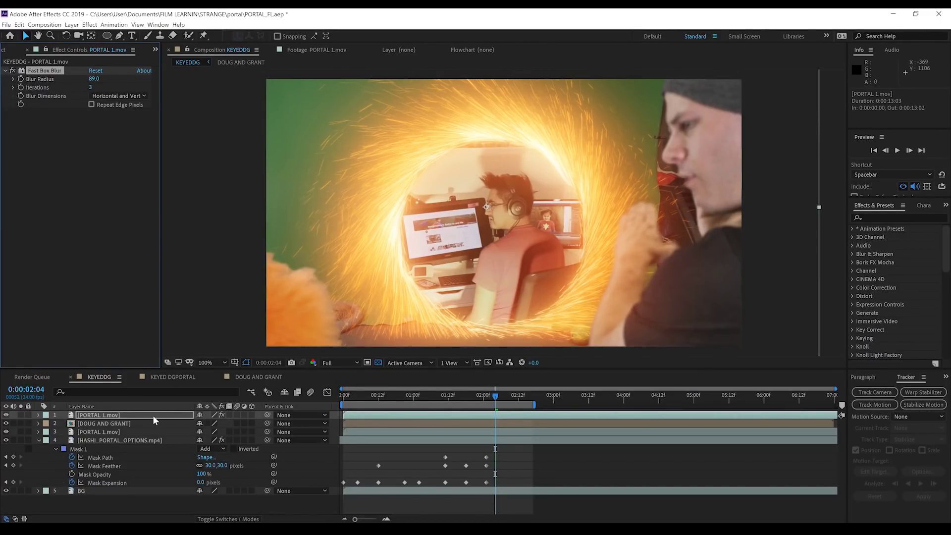
Set the blurred PORTAL 1.mov copy's opacity to 41% and preview the glow over the actors.
{"action": "key", "text": "t"}
{"action": "left_click", "coordinate": [202, 424]}
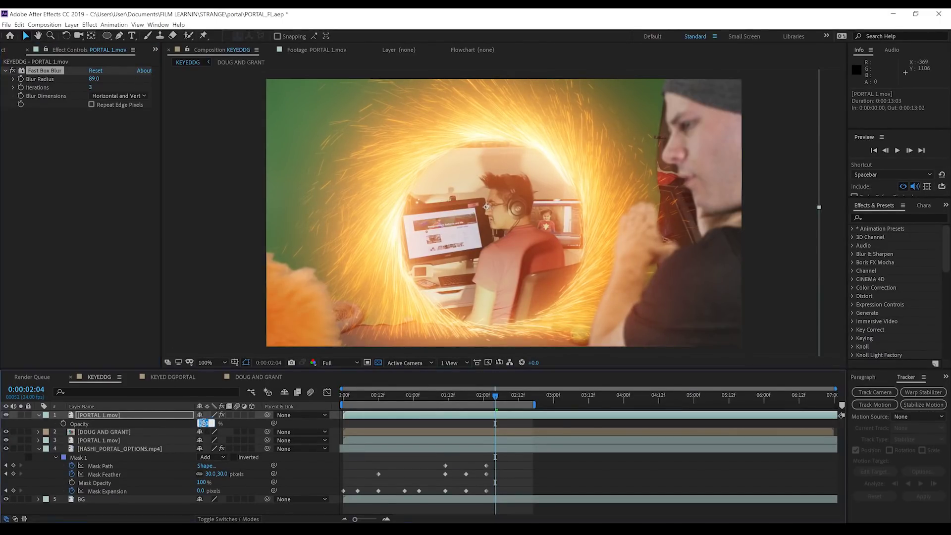
{"action": "key", "text": "Return"}
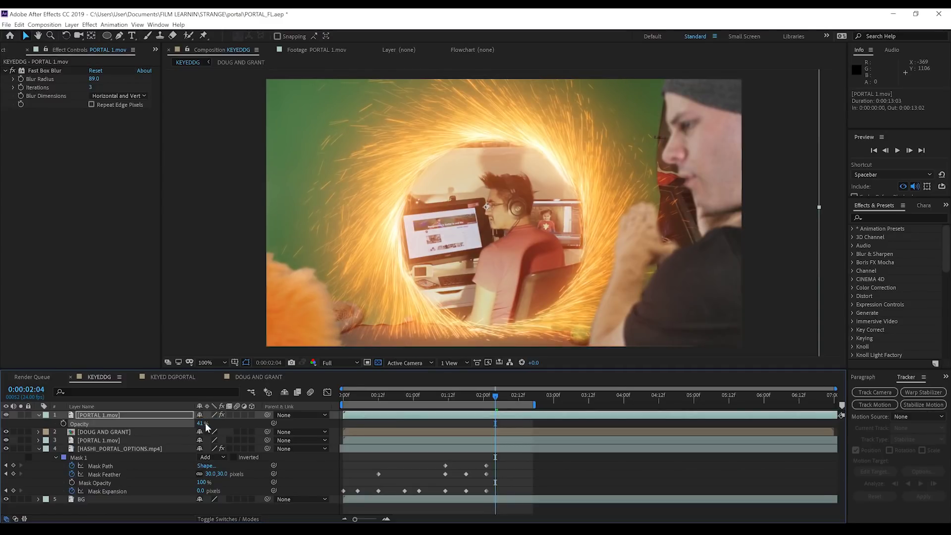
{"action": "key", "text": "space"}
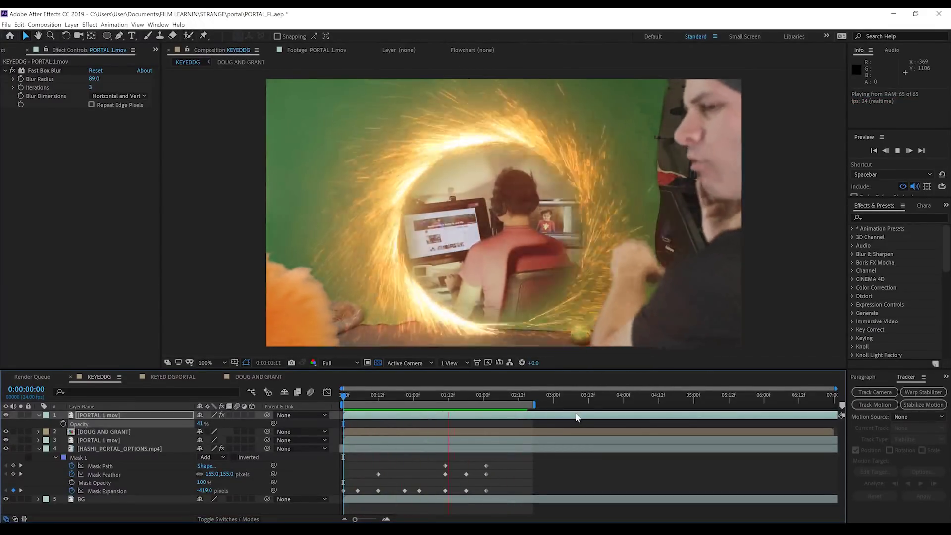
Open the KEYED DGPORTAL composition, hide the GRANT layer, and preview the closing portal from the start at Quarter resolution.
{"action": "left_click", "coordinate": [165, 378]}
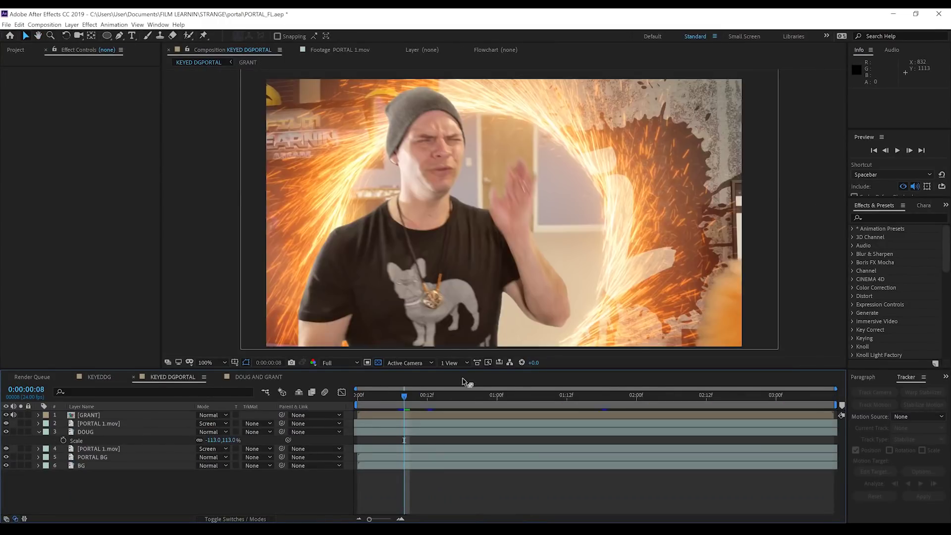
{"action": "left_click", "coordinate": [358, 395]}
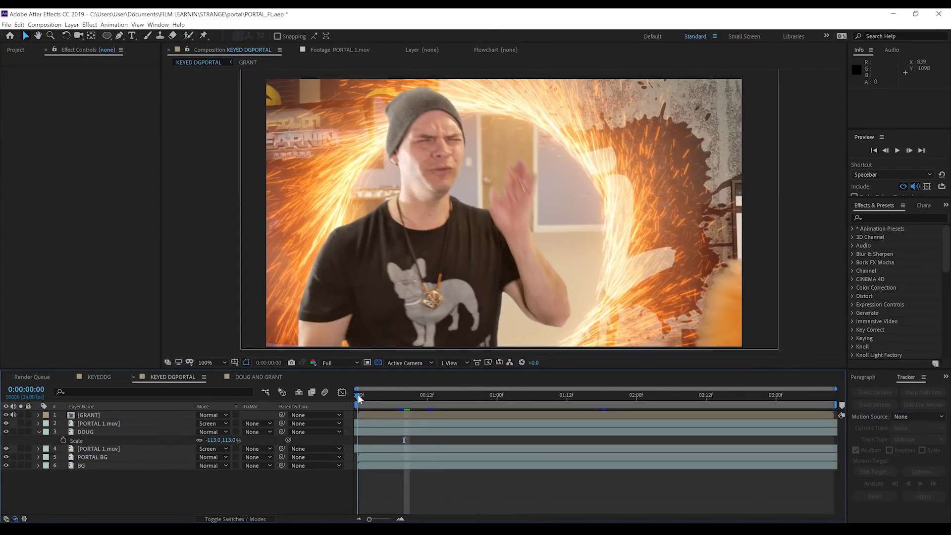
{"action": "left_click", "coordinate": [340, 362]}
{"action": "left_click", "coordinate": [339, 419]}
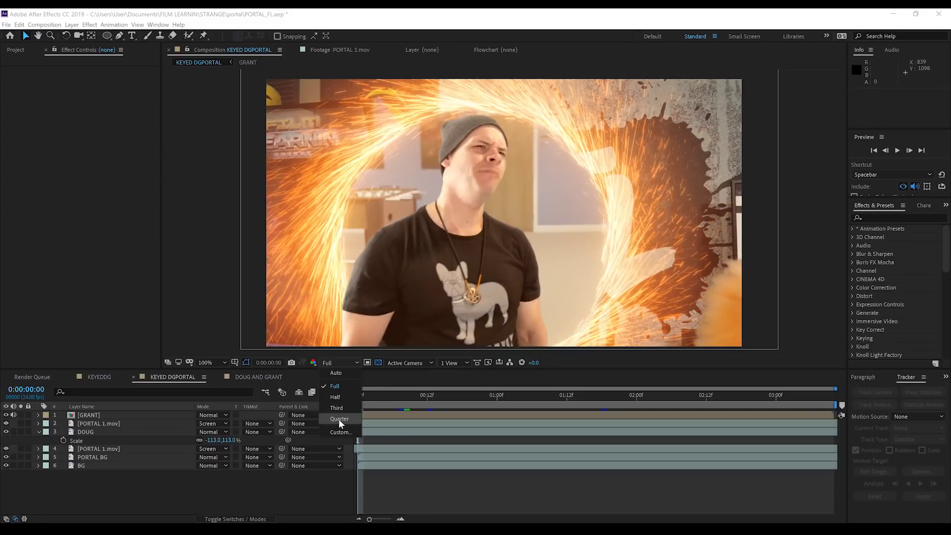
{"action": "left_click", "coordinate": [5, 415]}
{"action": "key", "text": "space"}
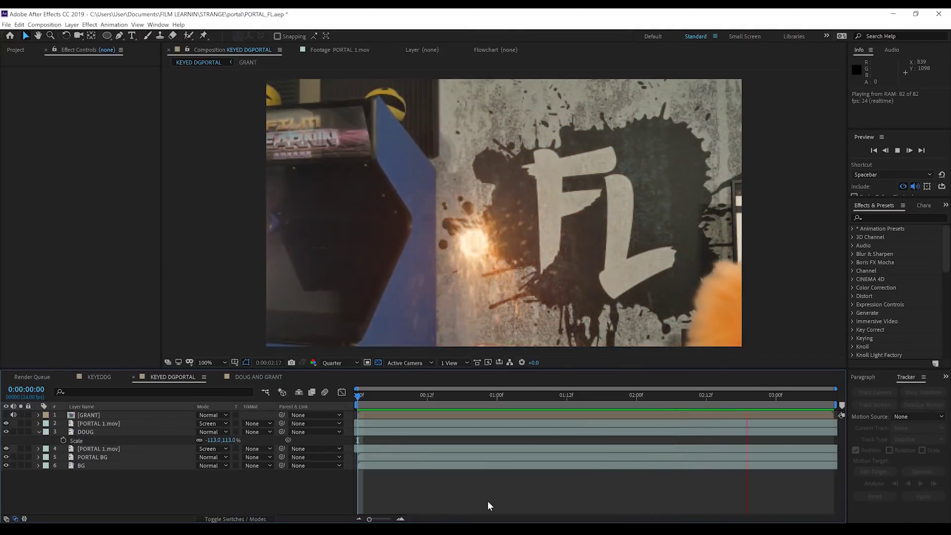
{"action": "key", "text": "space"}
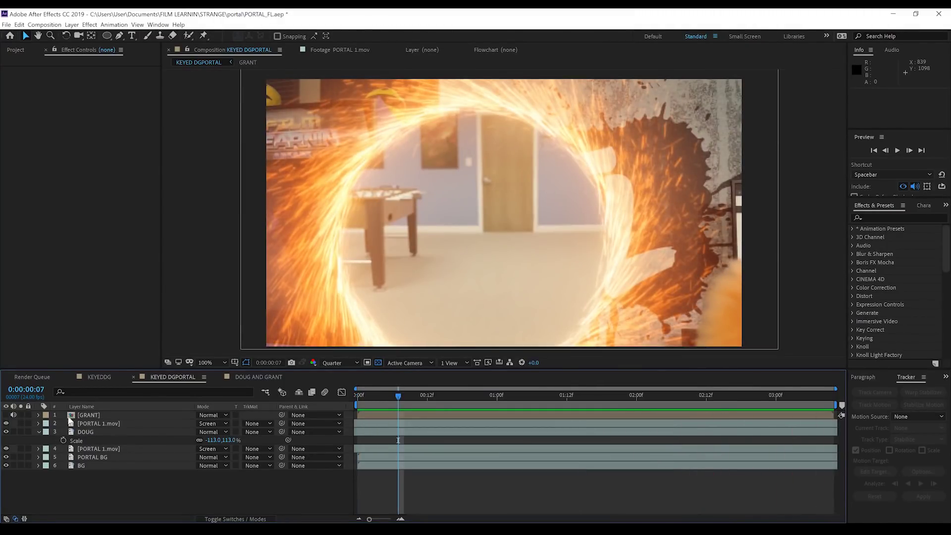
Solo the PORTAL BG layer, reveal its mask keyframes, and play and scrub through the closing mask animation to 0:00:01:03.
{"action": "left_click", "coordinate": [20, 457]}
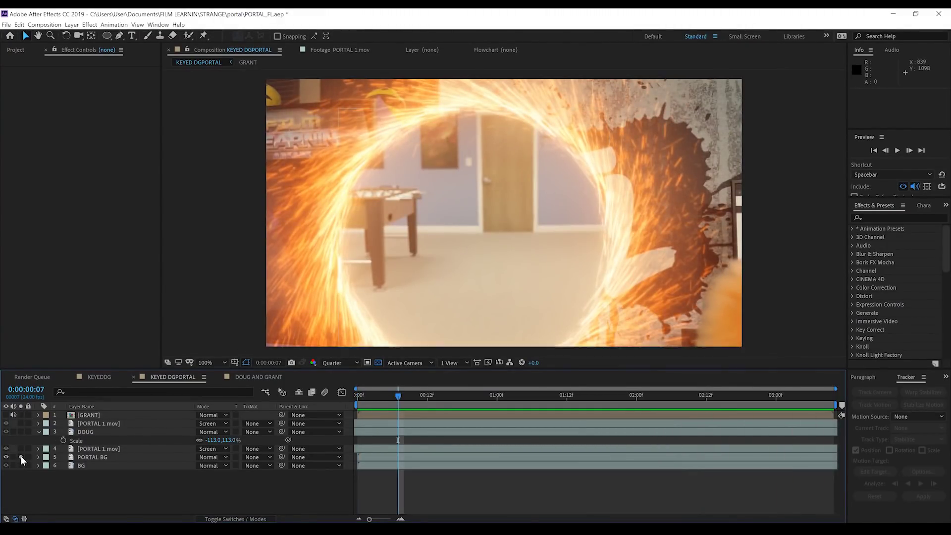
{"action": "left_click", "coordinate": [402, 454]}
{"action": "key", "text": "u"}
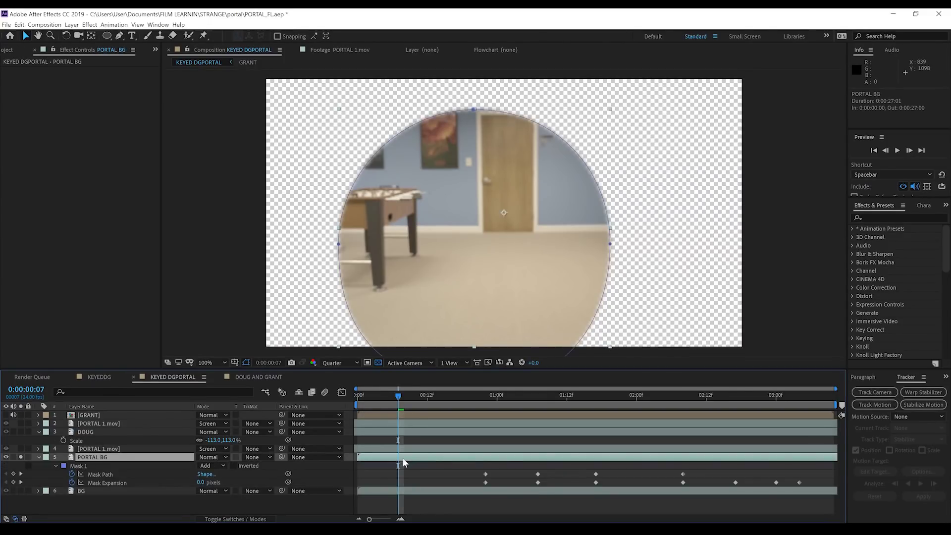
{"action": "key", "text": "space"}
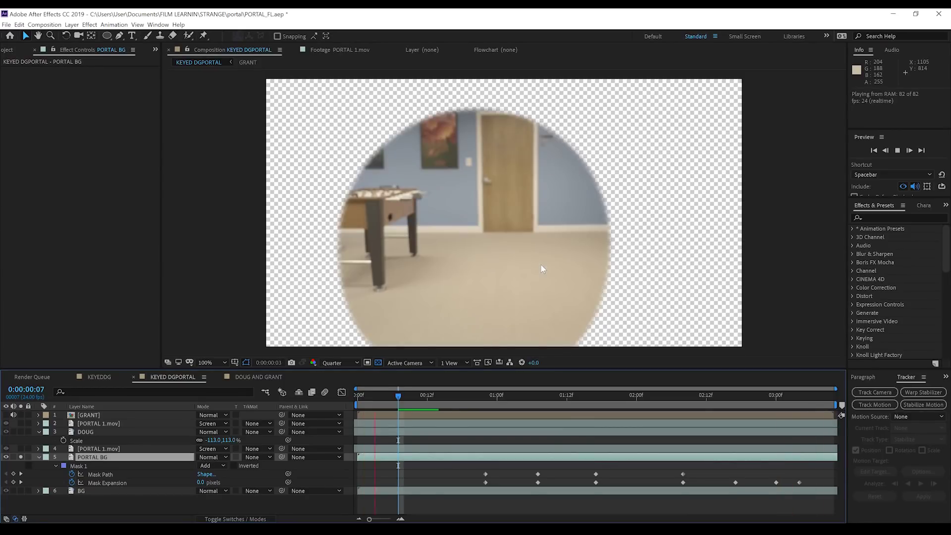
{"action": "left_click_drag", "start_coordinate": [398, 396], "coordinate": [514, 418]}
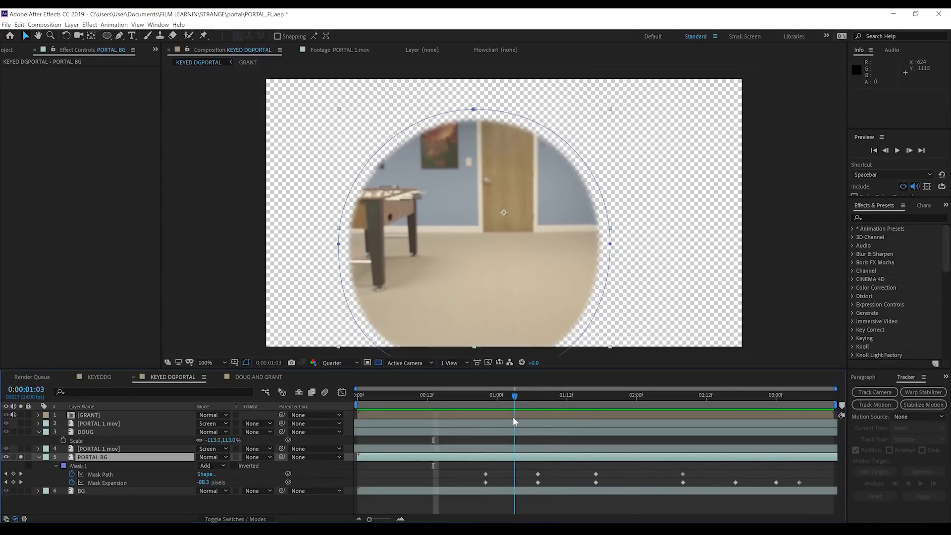
Turn off solo on PORTAL BG, return to 0:00:00:00 and hide the GRANT layer.
{"action": "left_click", "coordinate": [20, 457]}
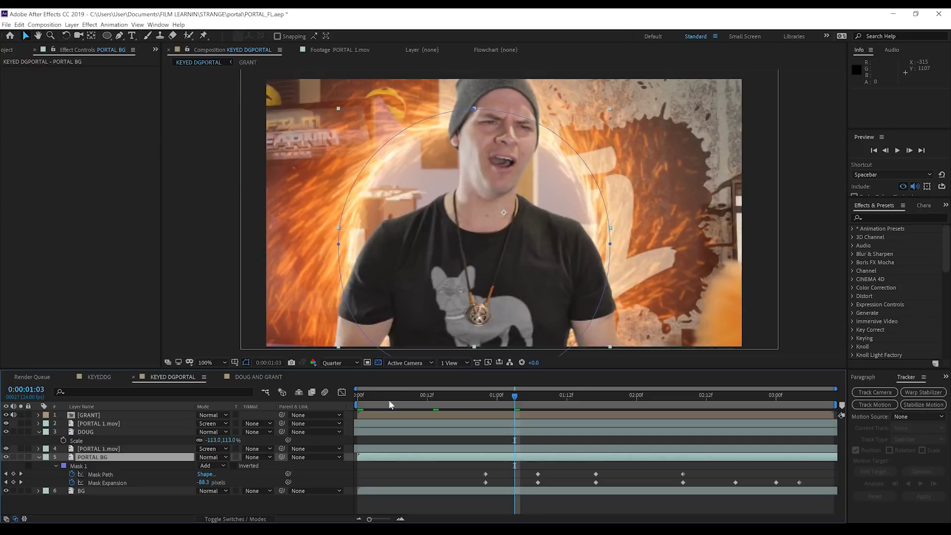
{"action": "left_click", "coordinate": [359, 399]}
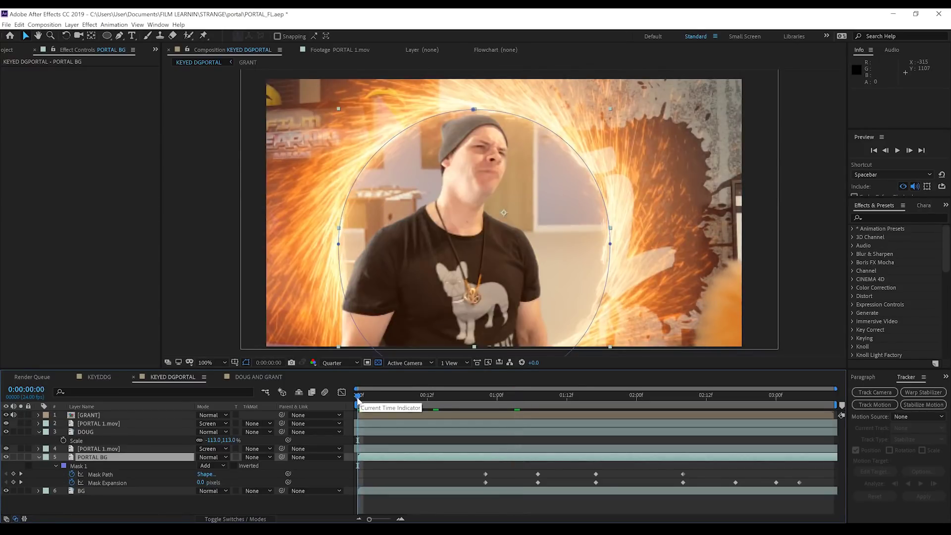
{"action": "left_click", "coordinate": [6, 415]}
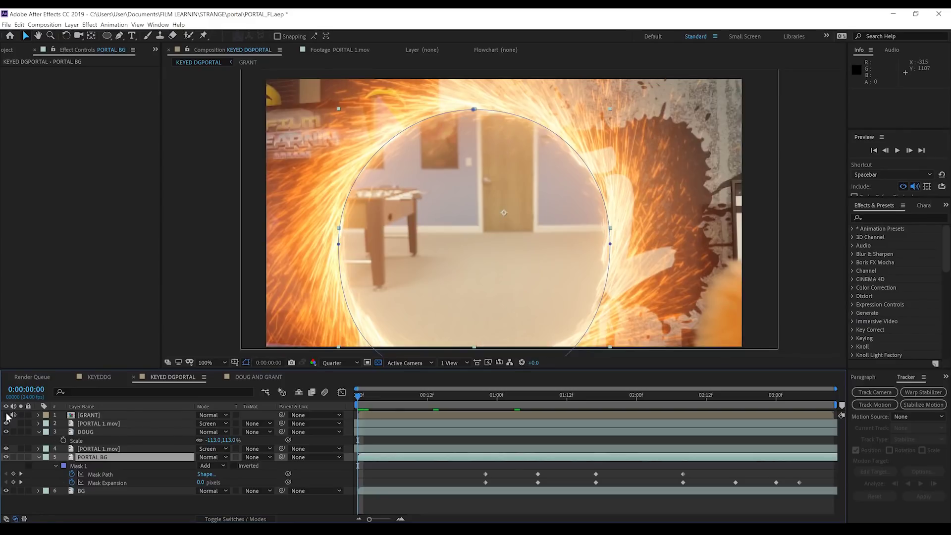
Make the GRANT layer visible, move to 0:00:01:03 and deselect the PORTAL BG layer.
{"action": "left_click", "coordinate": [6, 416]}
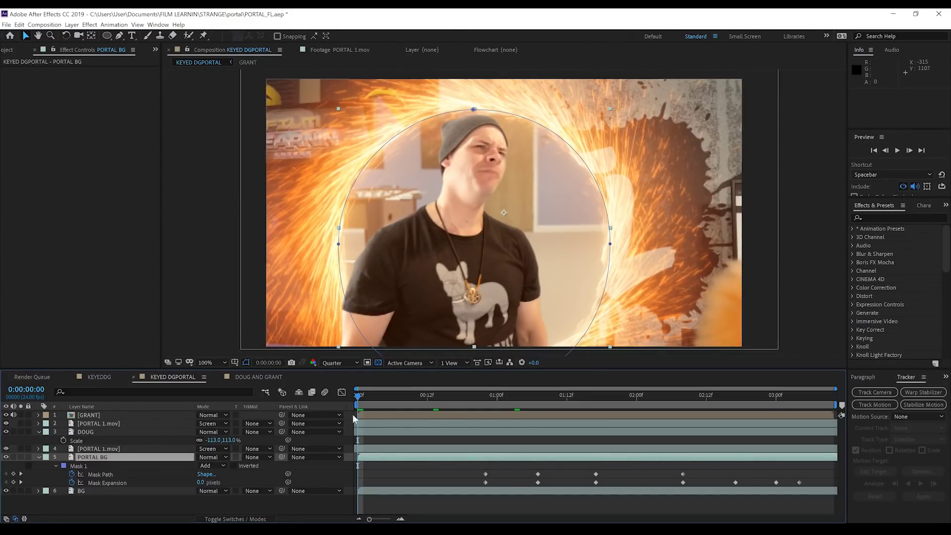
{"action": "left_click", "coordinate": [515, 400]}
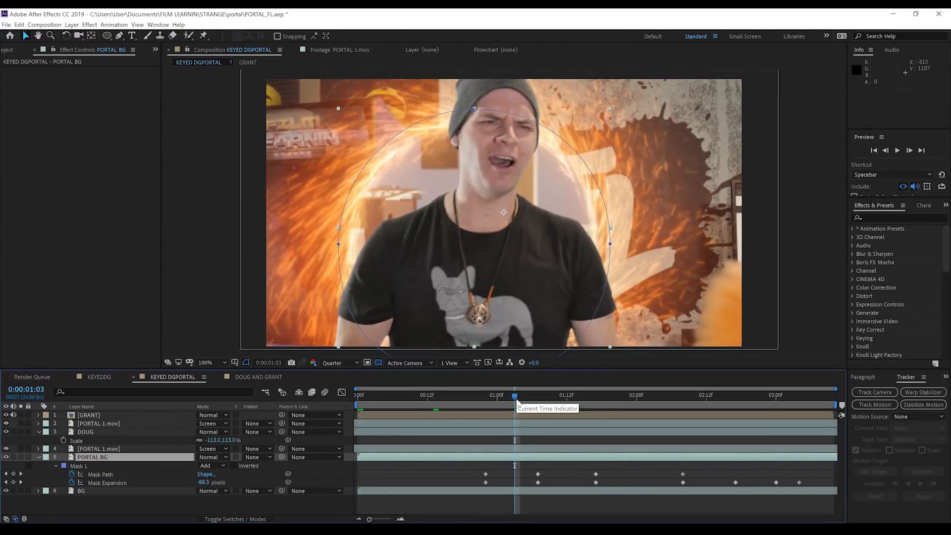
{"action": "left_click", "coordinate": [292, 500]}
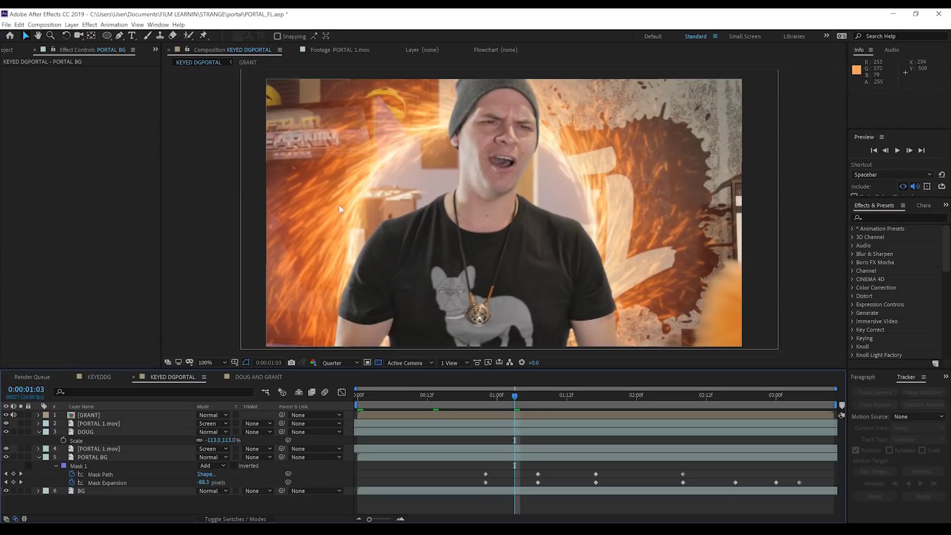
Display the GRANT layer's Colorista IV settings, preview the composition from the start, and scrub through the portal's closing to 0:00:00:23.
{"action": "left_click", "coordinate": [86, 416]}
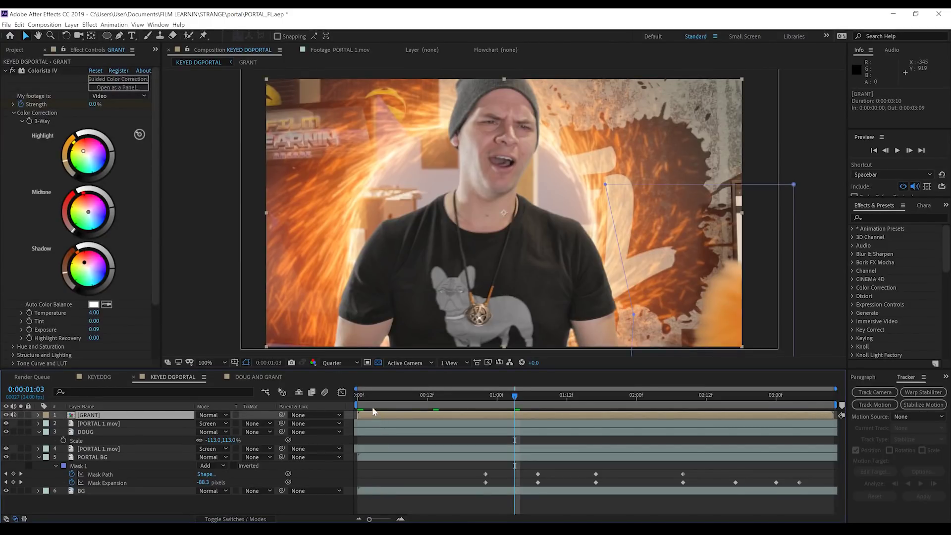
{"action": "left_click", "coordinate": [361, 393]}
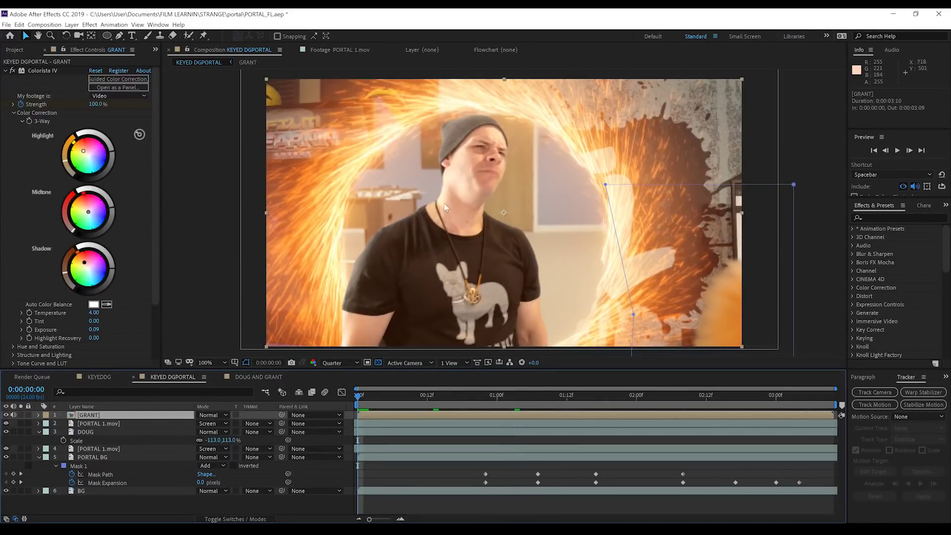
{"action": "key", "text": "space"}
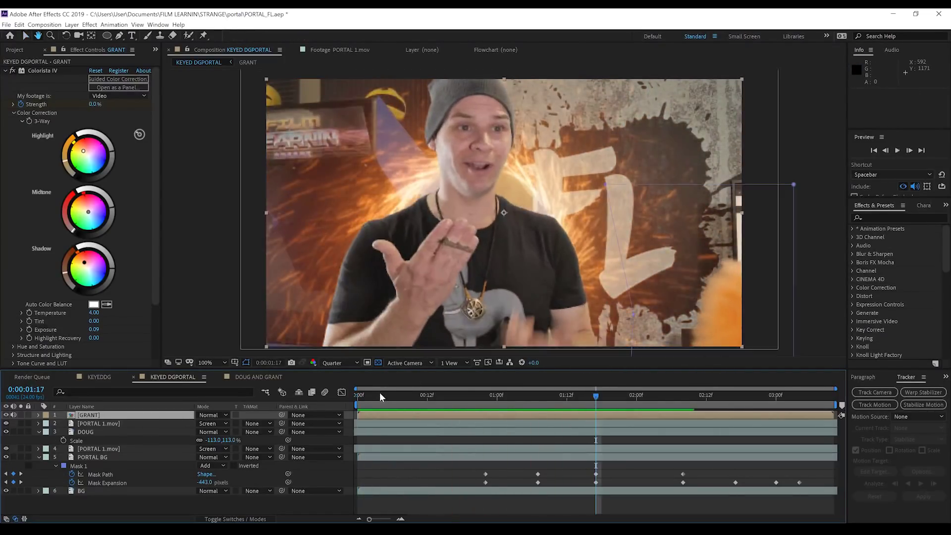
{"action": "left_click", "coordinate": [370, 396]}
{"action": "left_click_drag", "start_coordinate": [373, 401], "coordinate": [509, 405]}
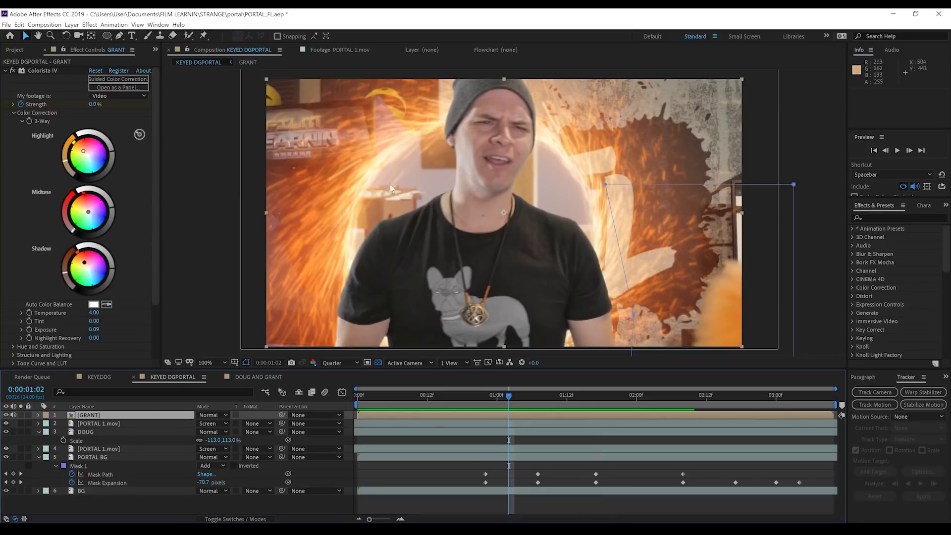
{"action": "left_click_drag", "start_coordinate": [390, 392], "coordinate": [491, 405]}
Set the preview resolution to Full and toggle the GRANT layer's Light Wrap effect off and on to compare the edges.
{"action": "scroll", "coordinate": [75, 331], "scroll_direction": "down", "scroll_amount": 3}
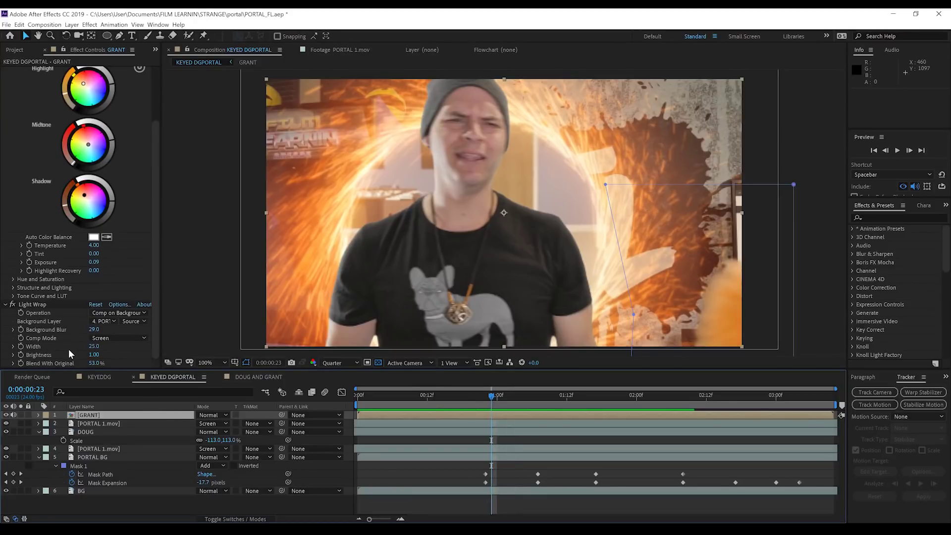
{"action": "left_click", "coordinate": [337, 364]}
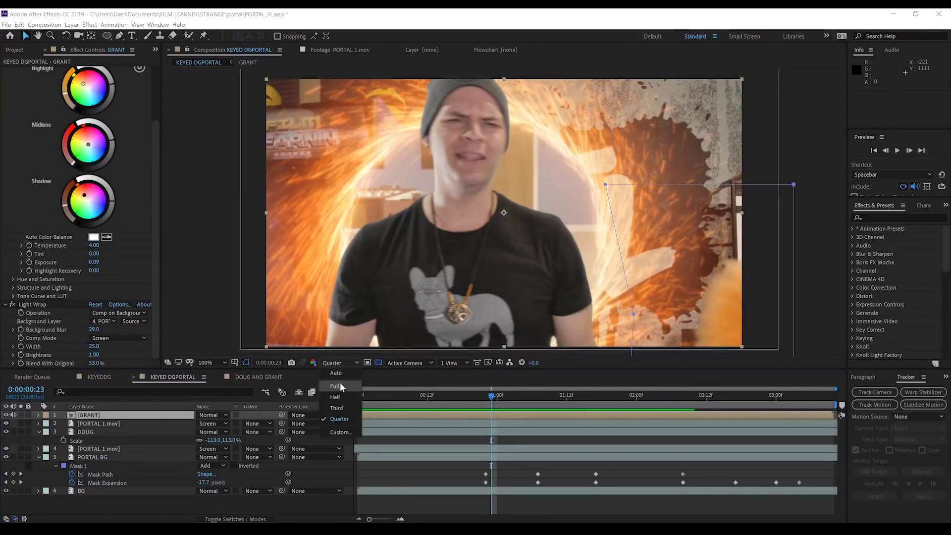
{"action": "left_click", "coordinate": [340, 386]}
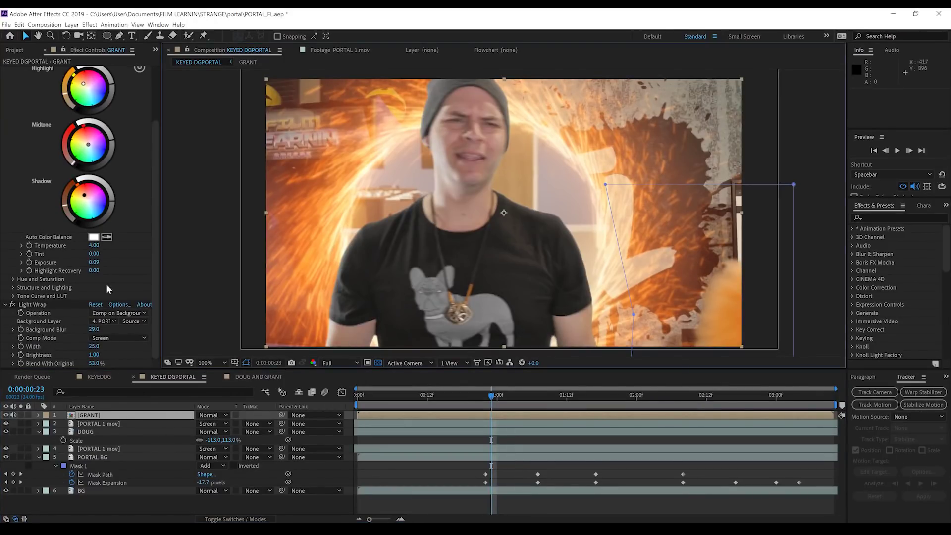
{"action": "left_click", "coordinate": [12, 304]}
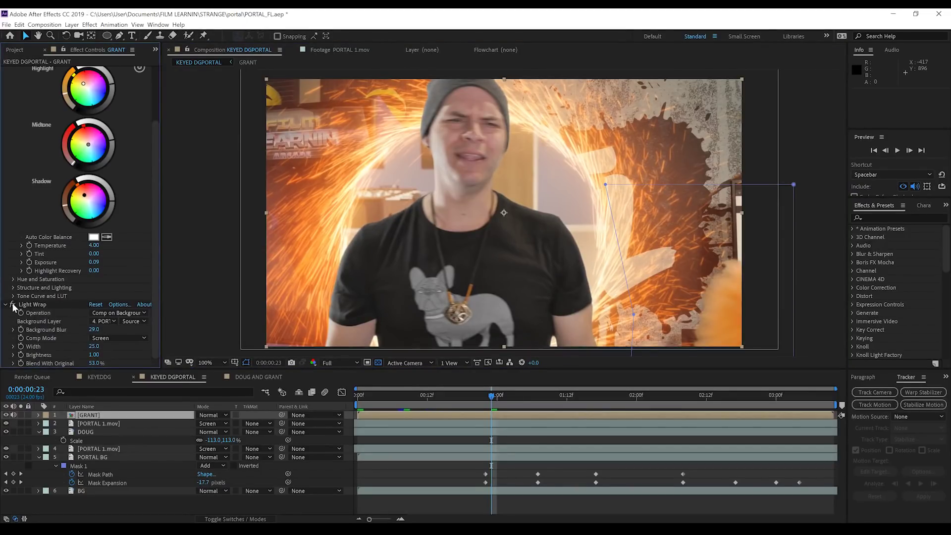
{"action": "left_click", "coordinate": [12, 305]}
{"action": "left_click", "coordinate": [12, 304]}
{"action": "left_click", "coordinate": [13, 304]}
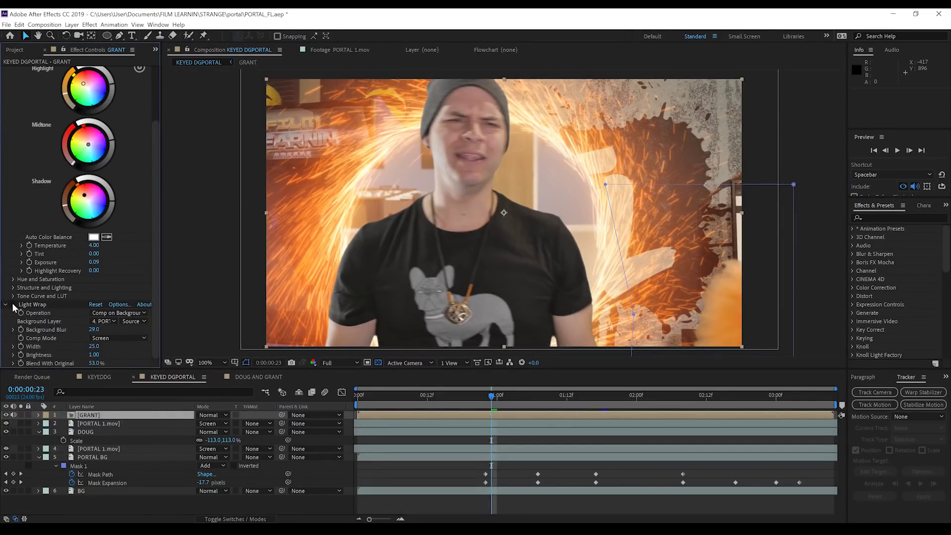
{"action": "left_click", "coordinate": [12, 304]}
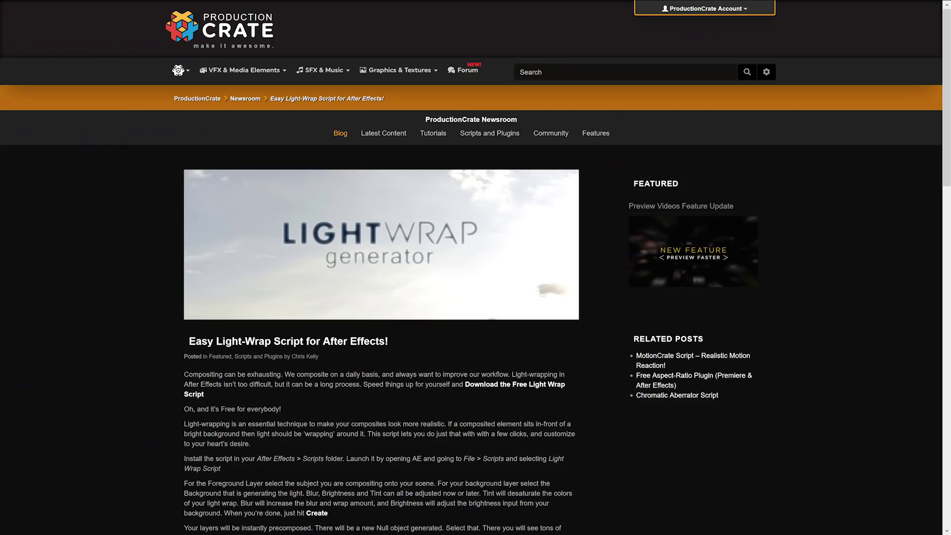